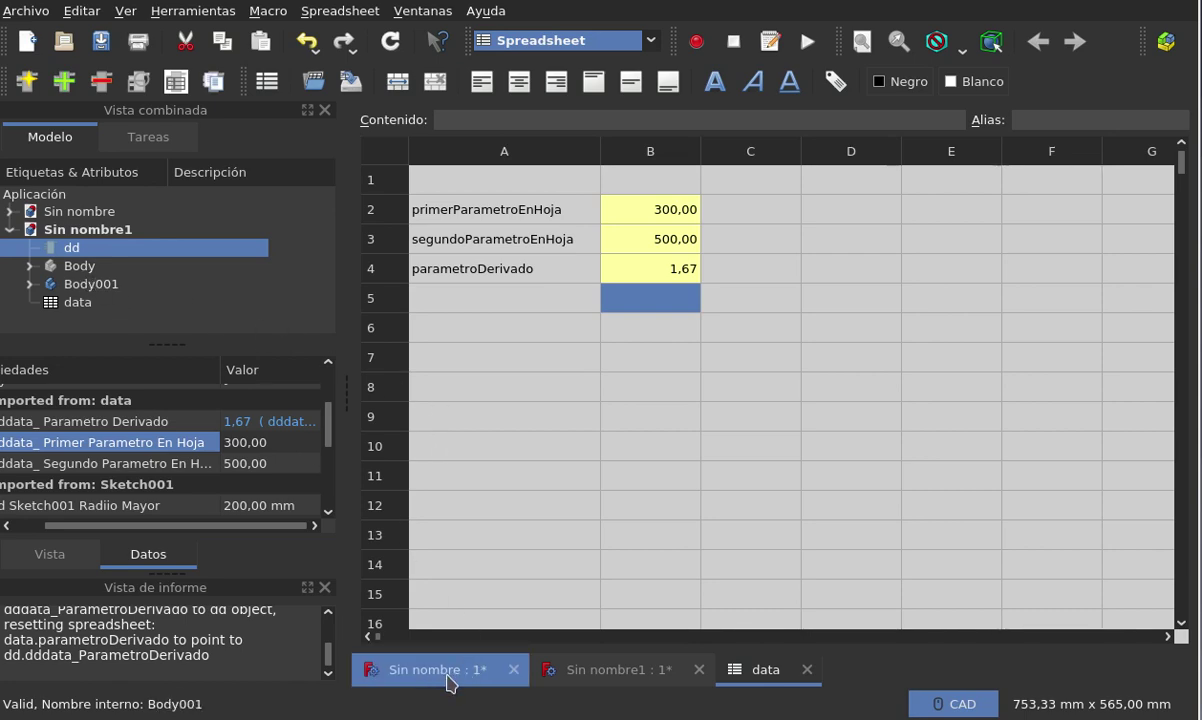
Leave the spreadsheet for the Sin nombre1 3D view showing the two concentric circles
left_click(597, 680)
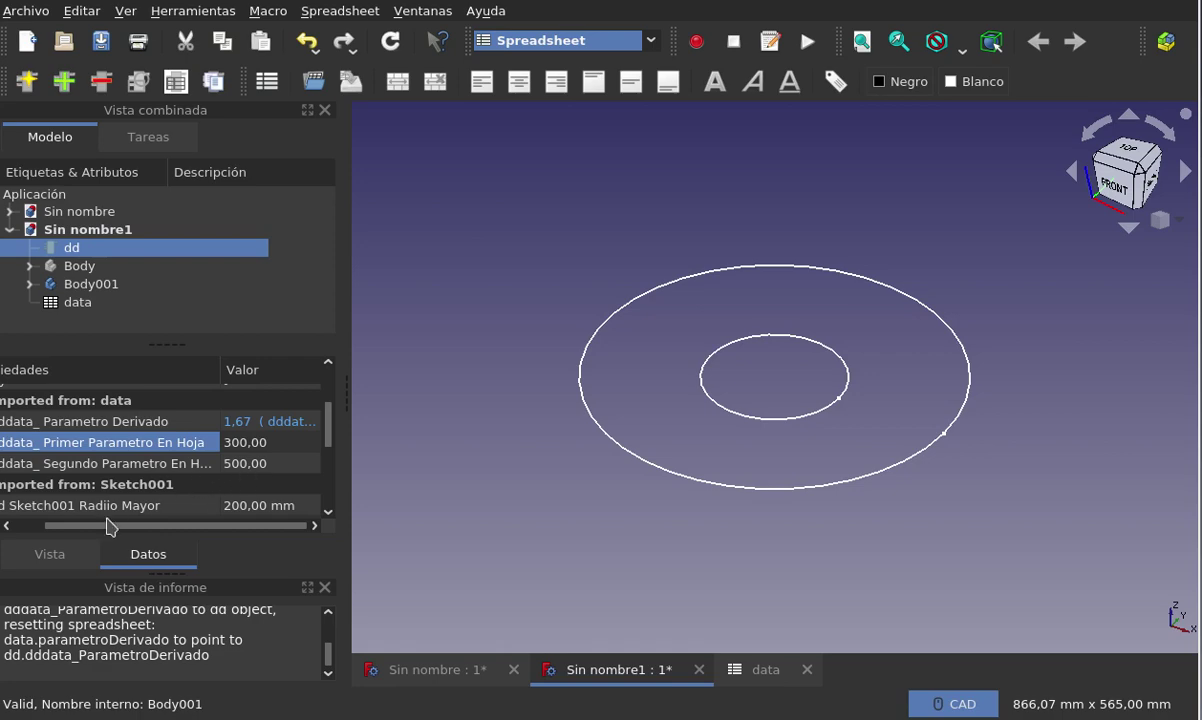
Start a new DynamicData custom property on dd with type Vector
left_click_drag(97, 532, 20, 495)
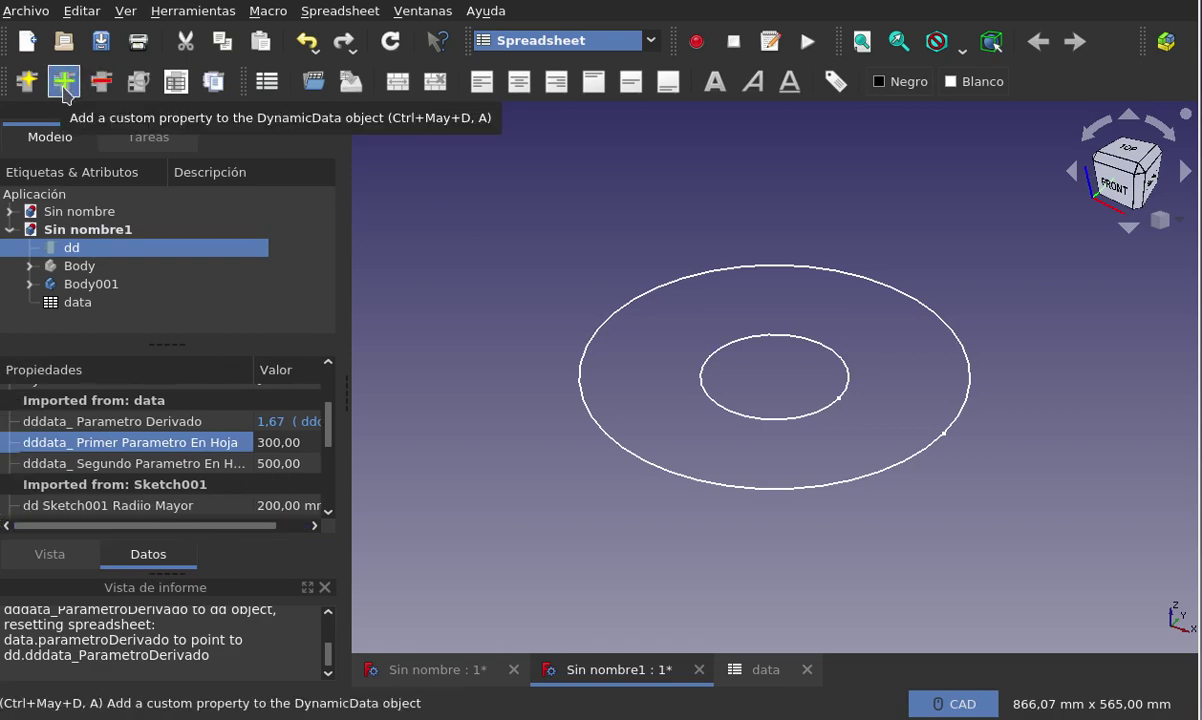
left_click(63, 85)
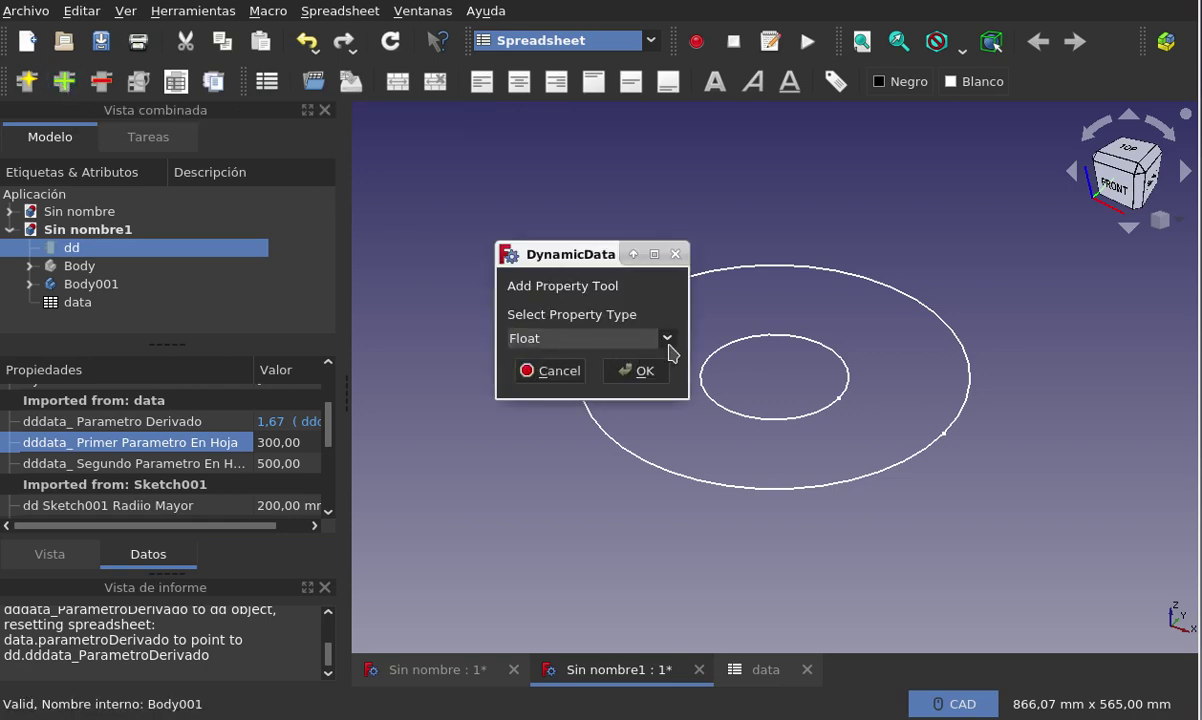
left_click(667, 339)
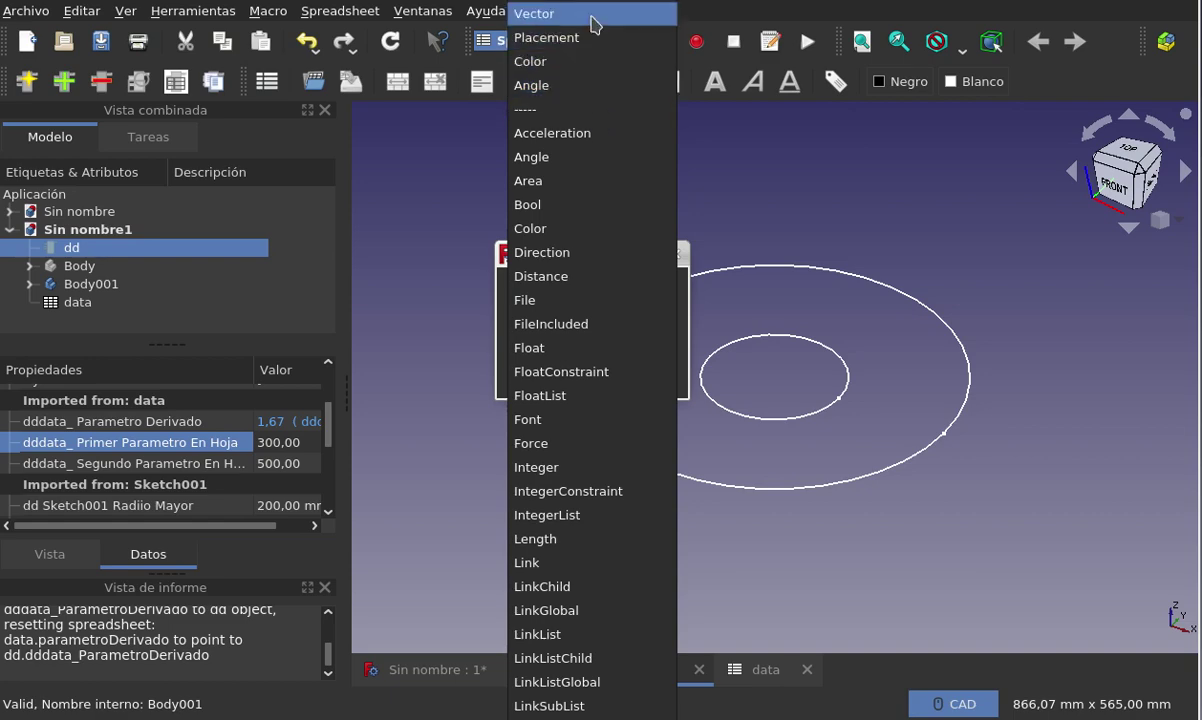
left_click(594, 20)
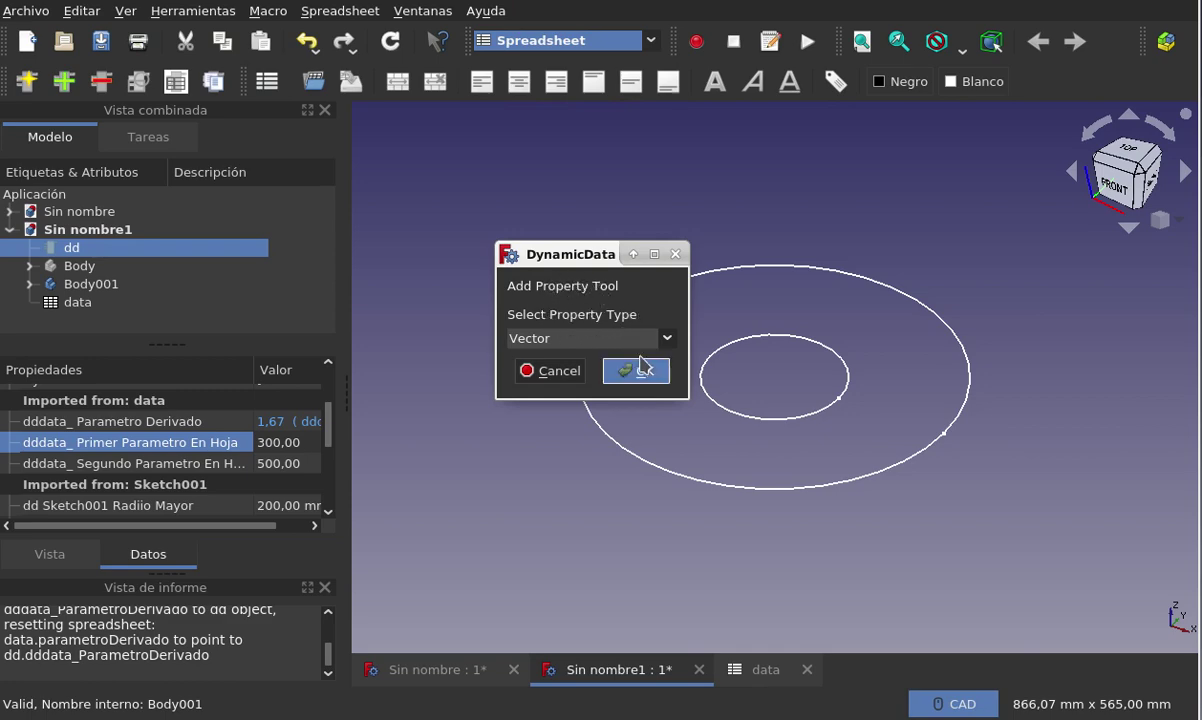
left_click(641, 368)
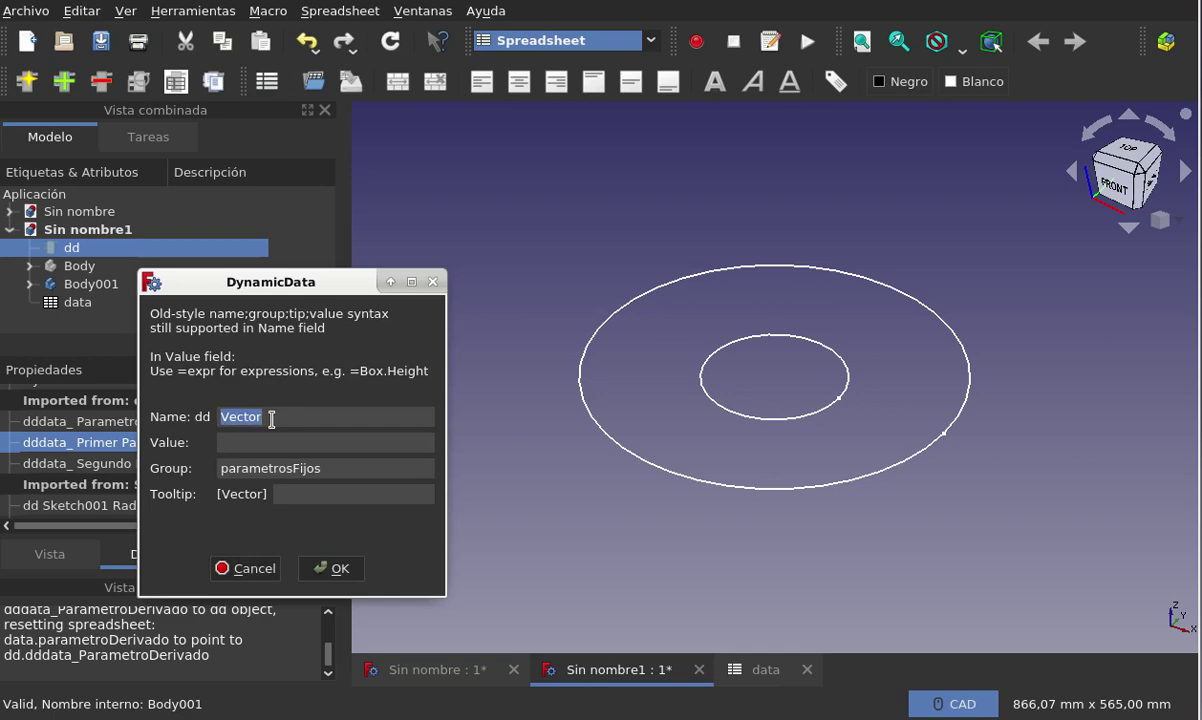
Name the Vector property posicionDeUnObjeto and put it in group otroGrupo instead of parametrosFijos
type("posici")
type("on")
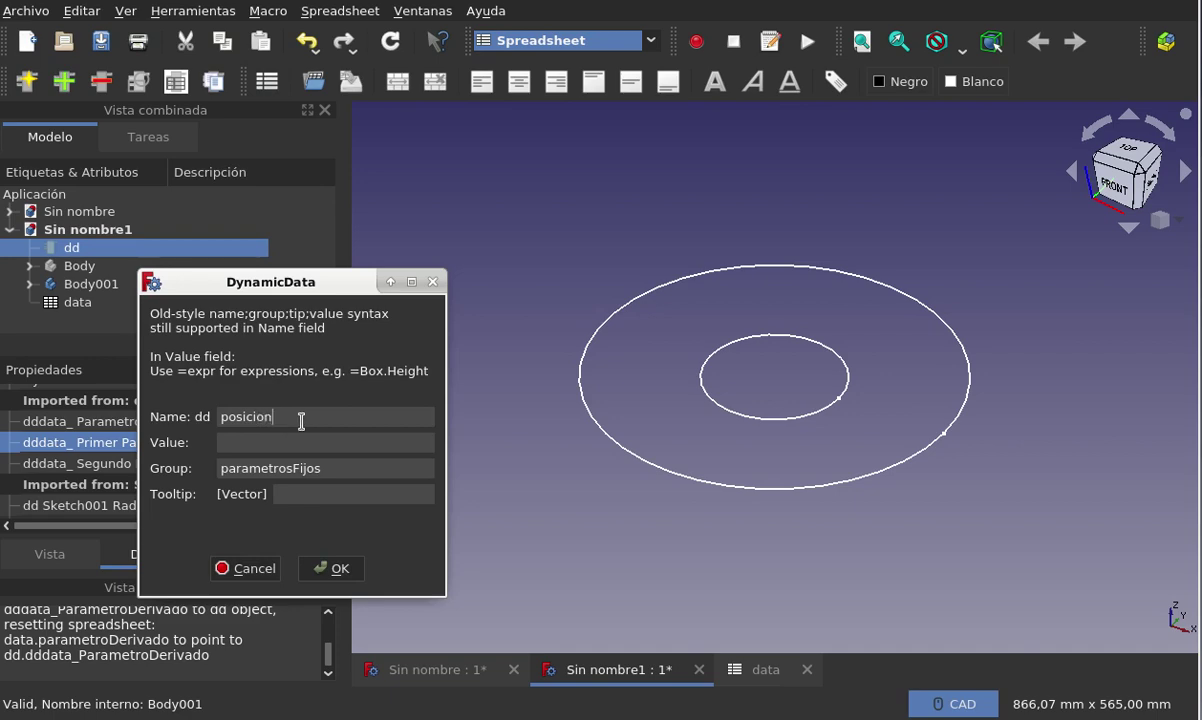
type("De")
type("Un")
type("Objeto")
double_click(353, 469)
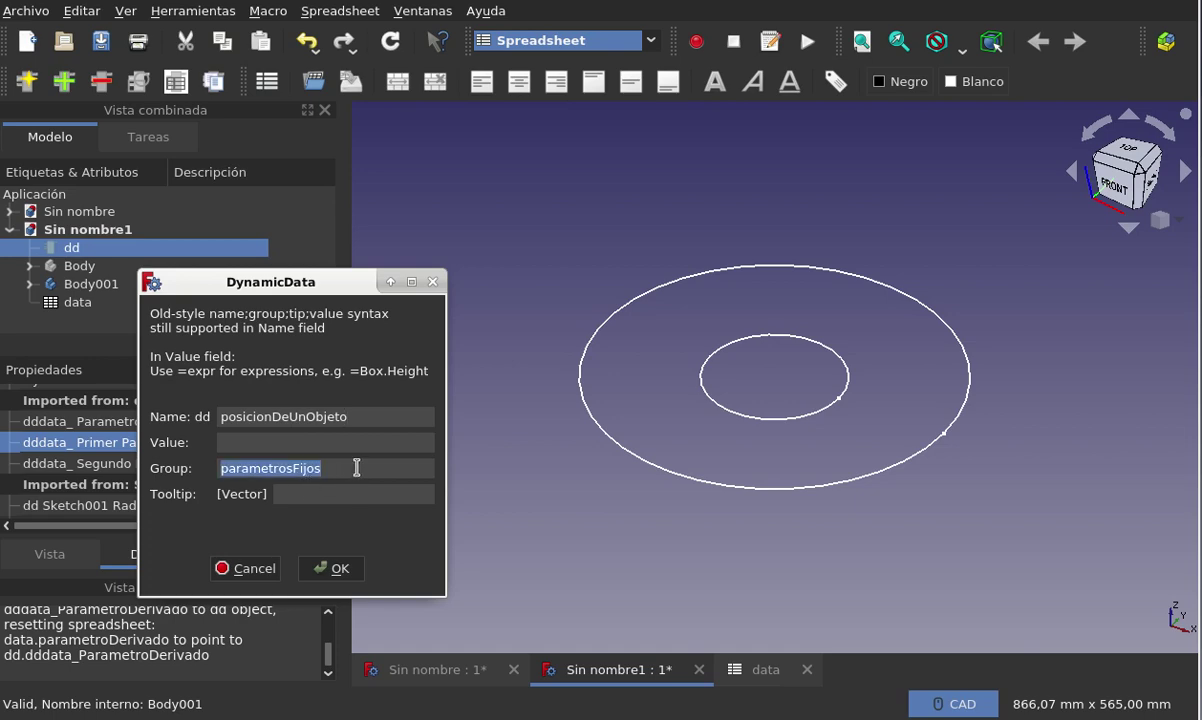
type("otro")
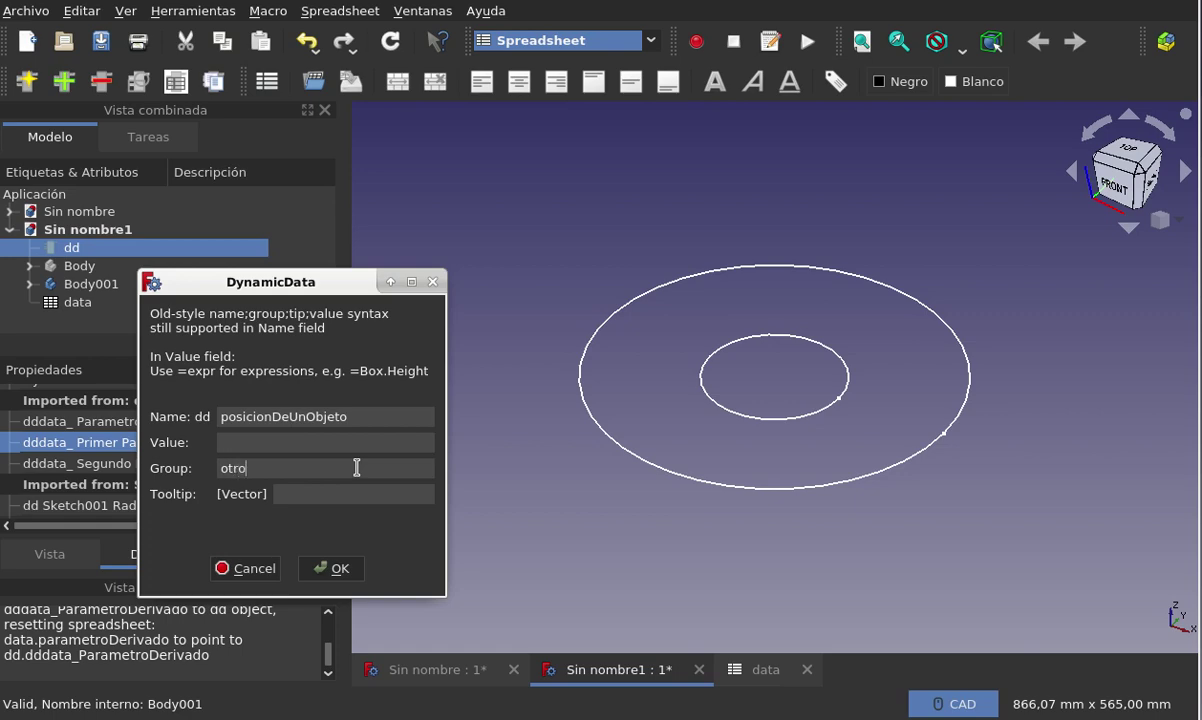
type("Gr")
type("upo")
left_click(334, 572)
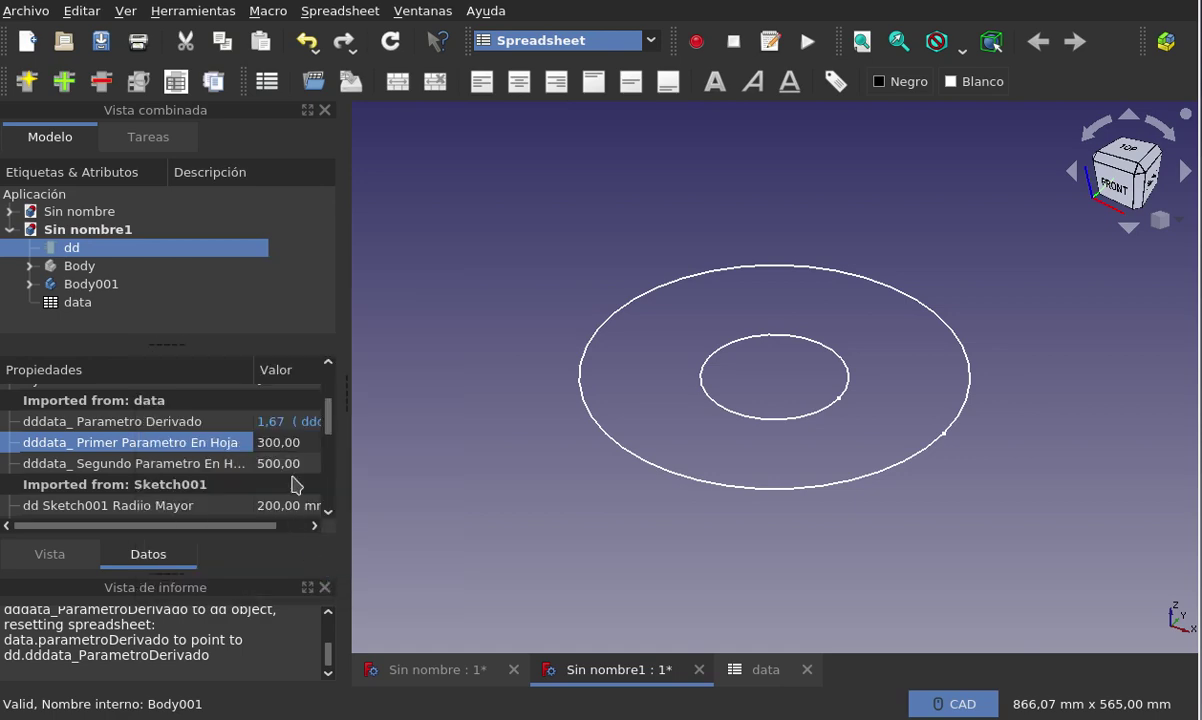
Enter x 20, y 30, z 40 for Posicion De Un Objeto, then collapse its rows
left_click_drag(330, 421, 330, 458)
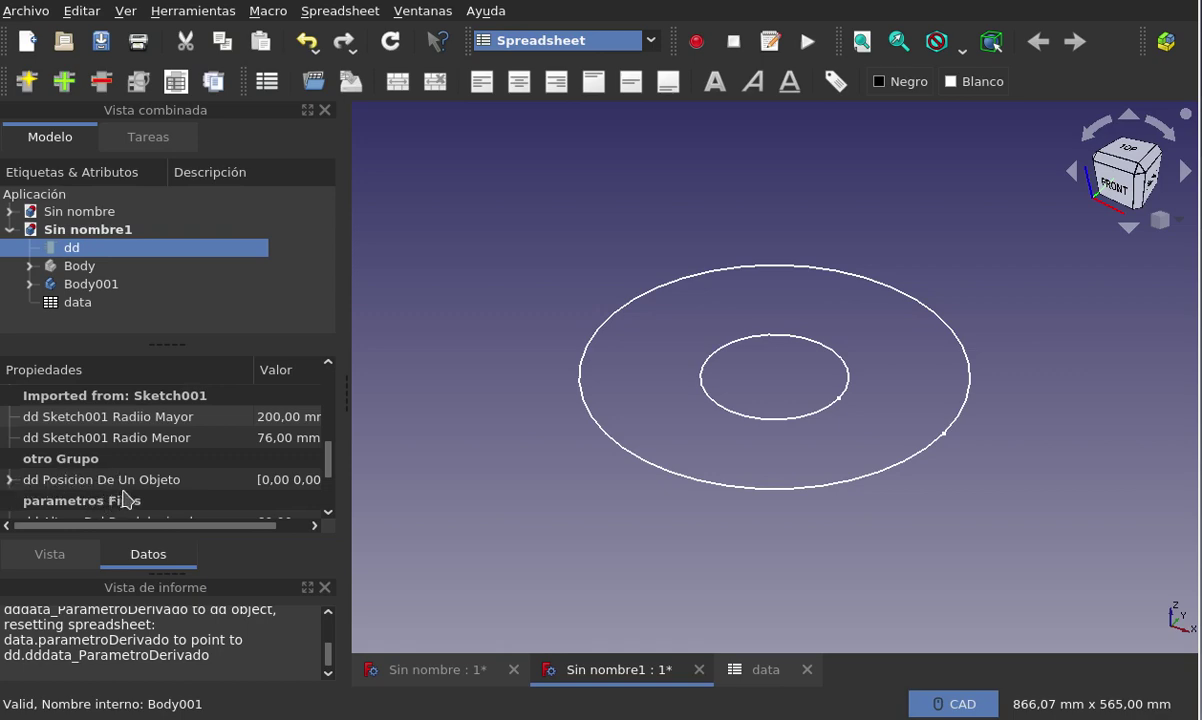
left_click(10, 481)
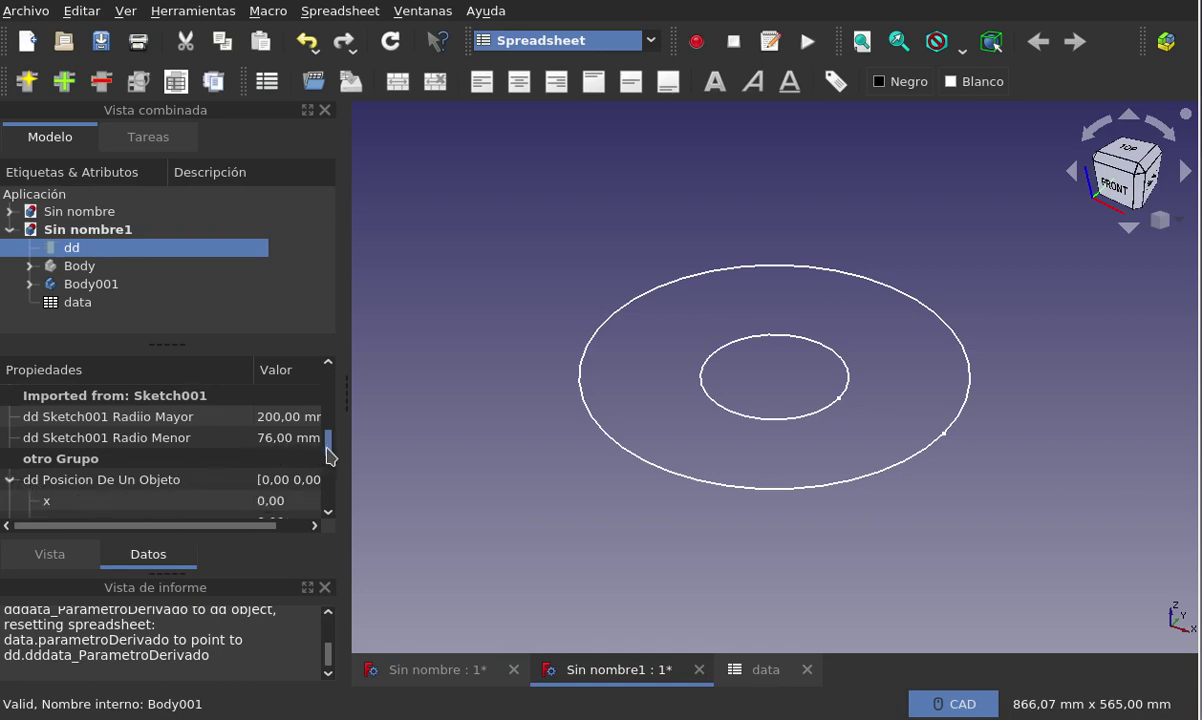
left_click_drag(327, 448, 333, 485)
left_click(290, 432)
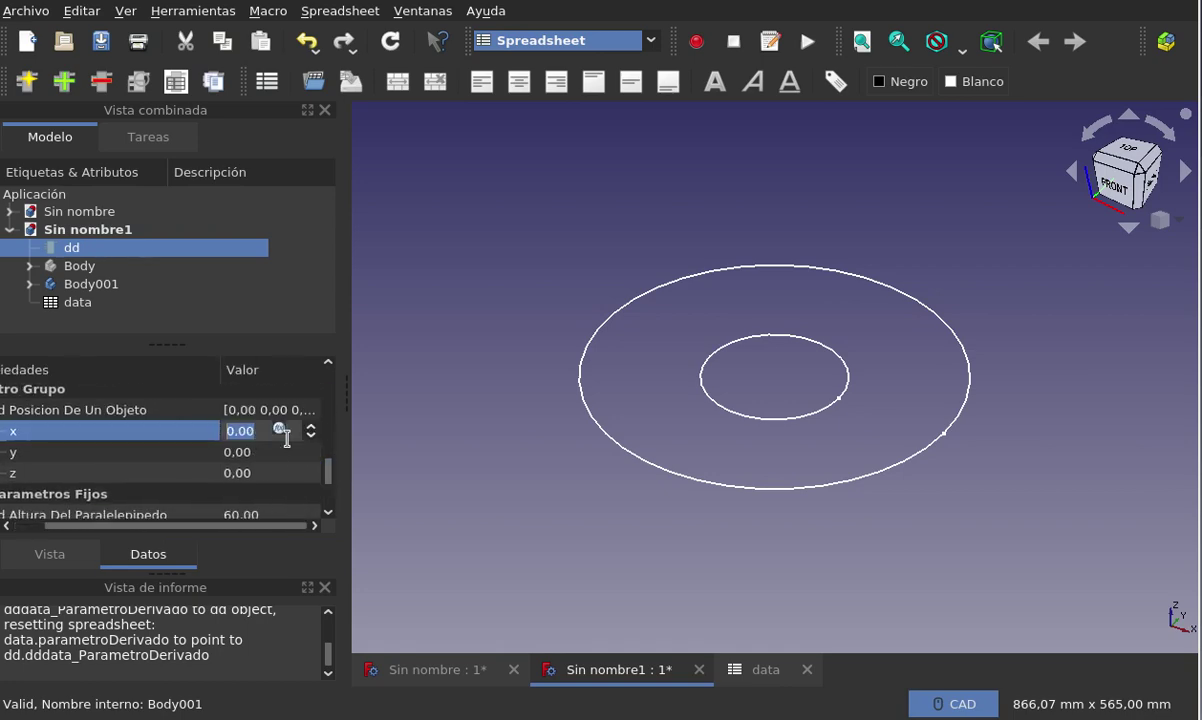
type("20")
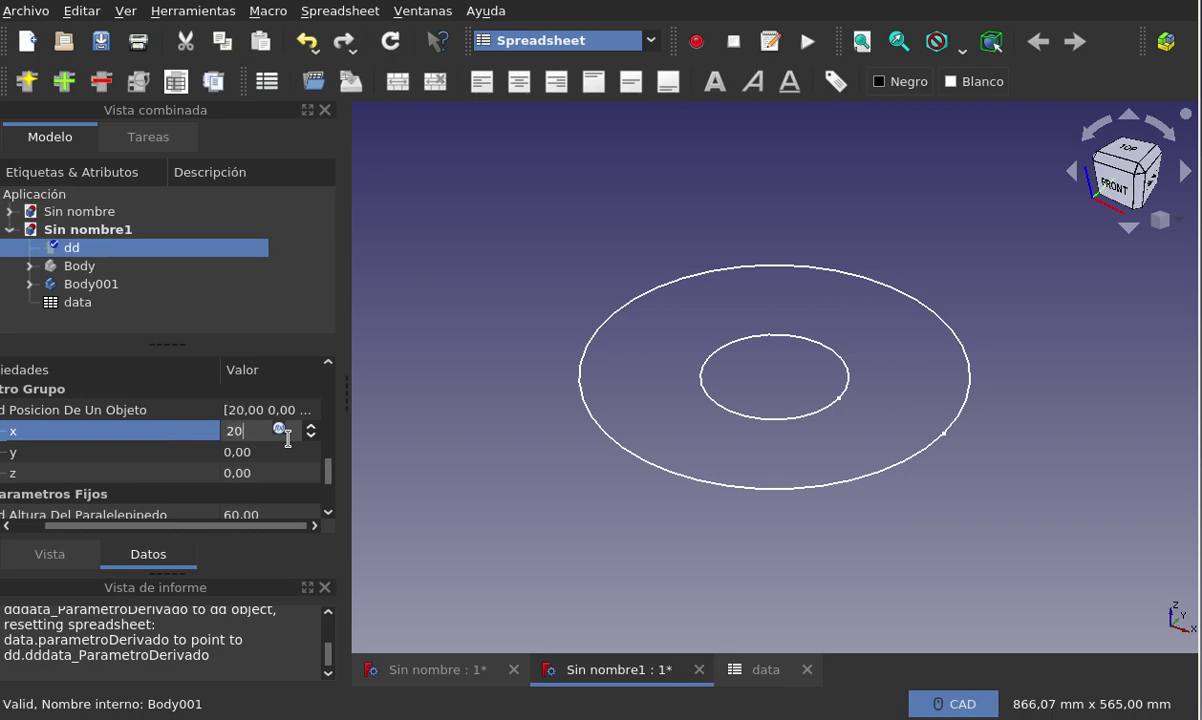
left_click(272, 451)
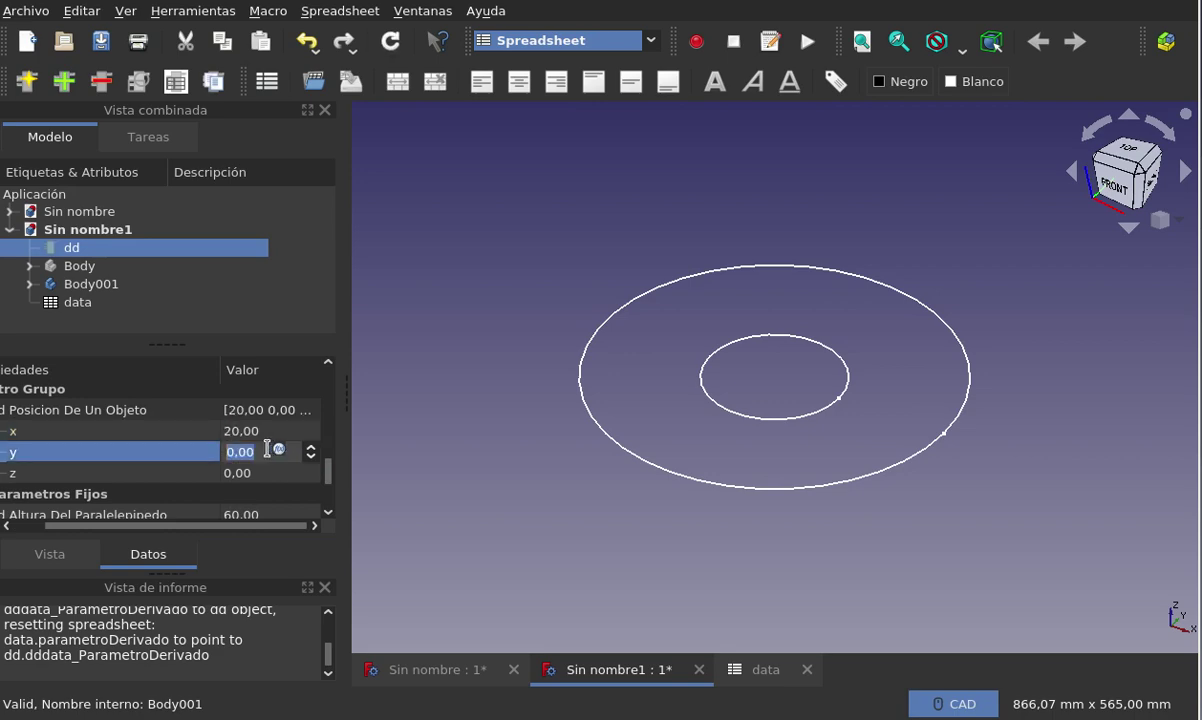
type("30")
left_click(244, 478)
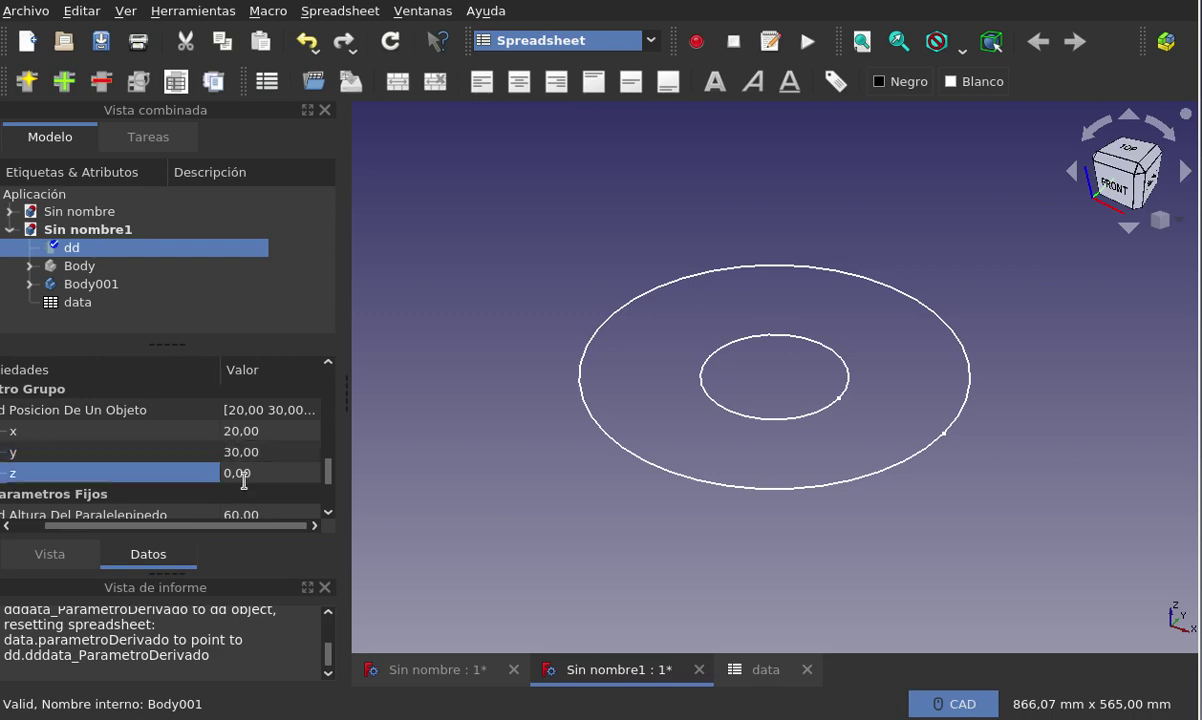
type("4")
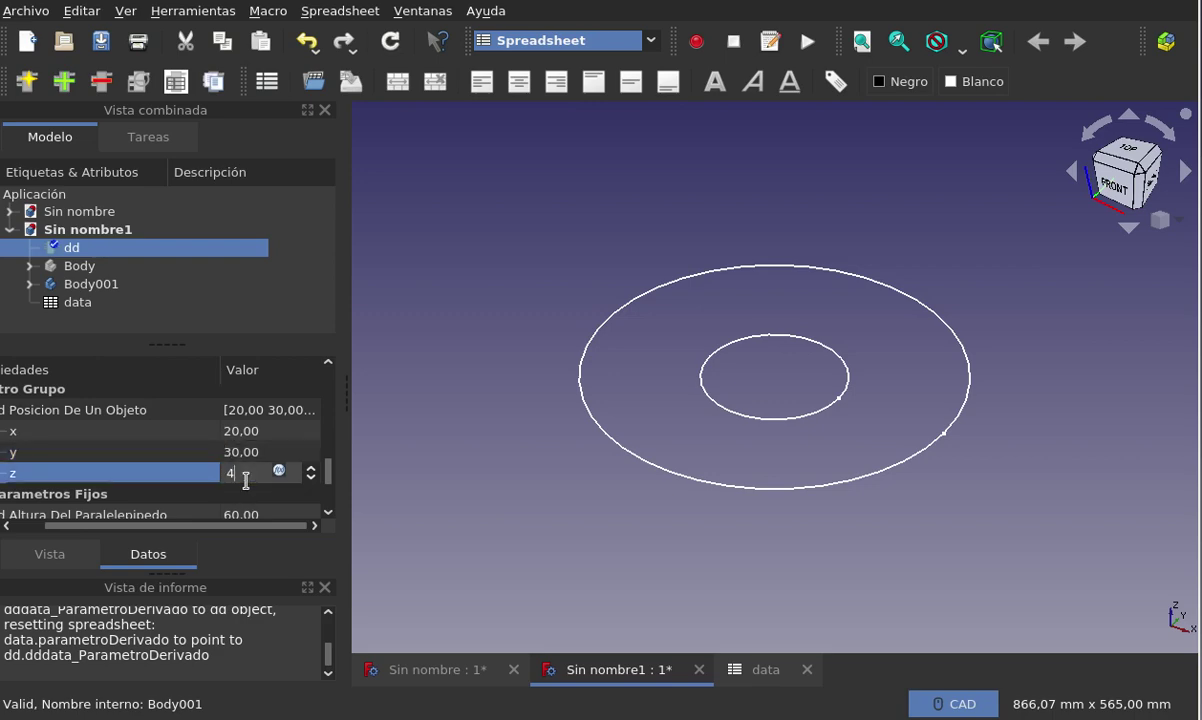
type("0")
key("Return")
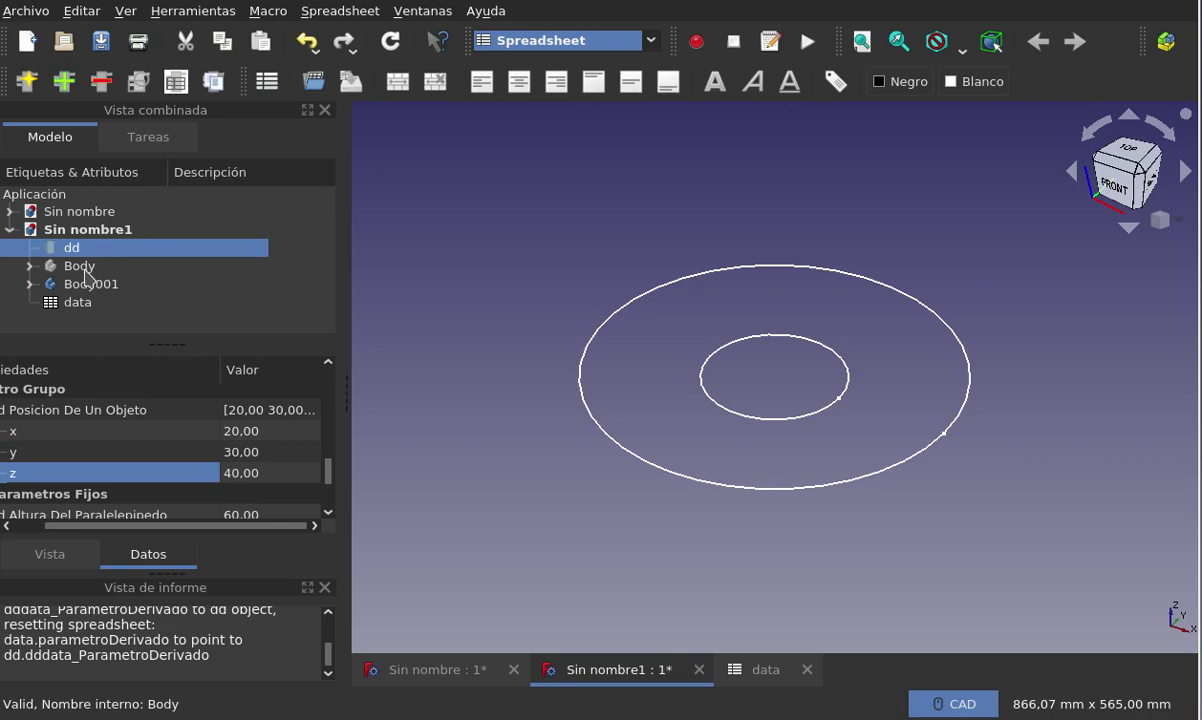
left_click_drag(140, 526, 54, 526)
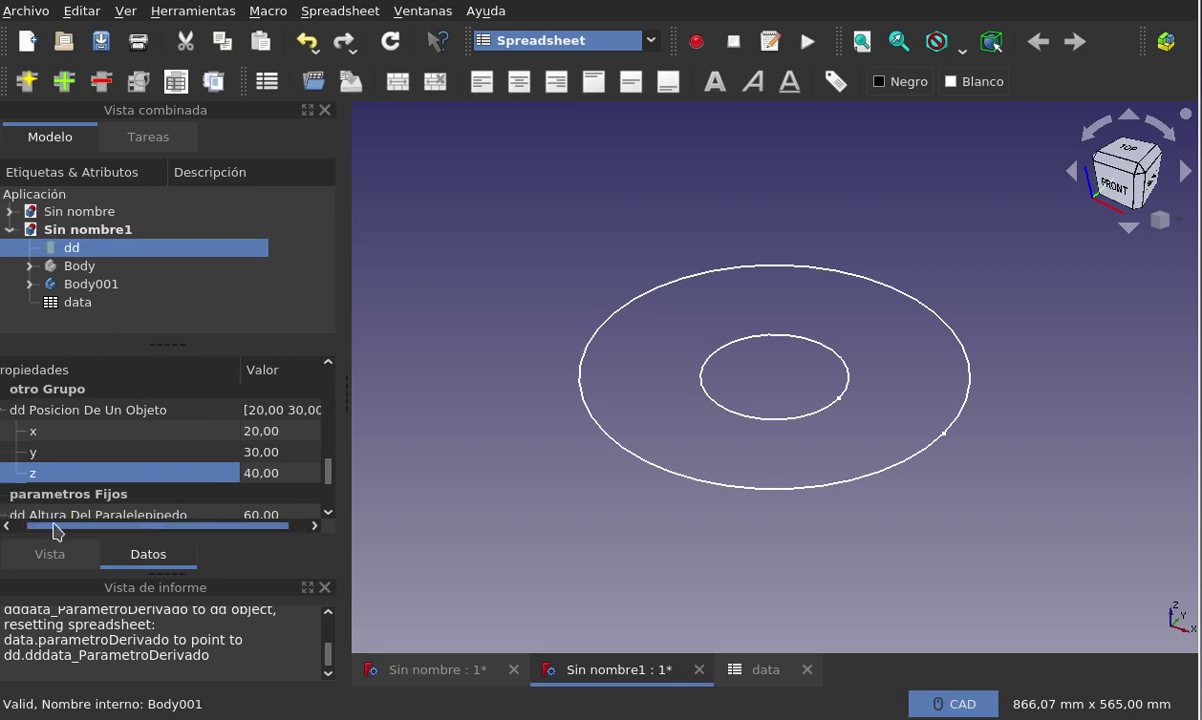
left_click(10, 402)
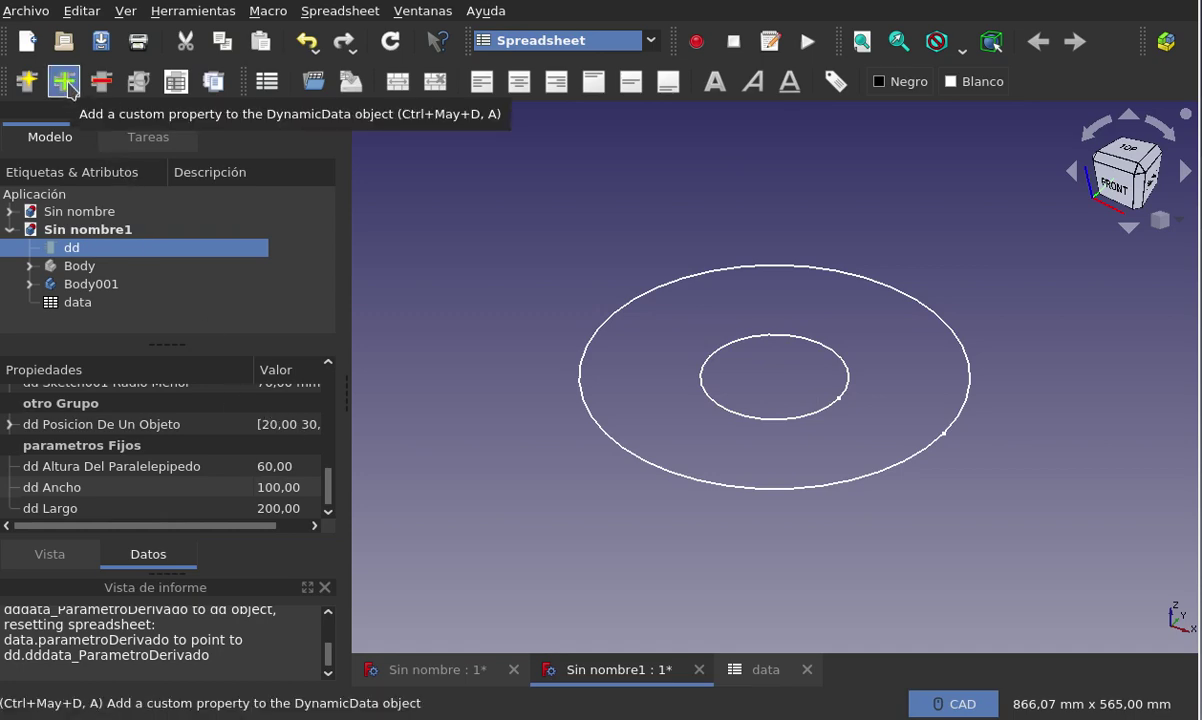
Add a Float property alturaDelCilindro to dd with value 40 in group otroGrupo
left_click(66, 84)
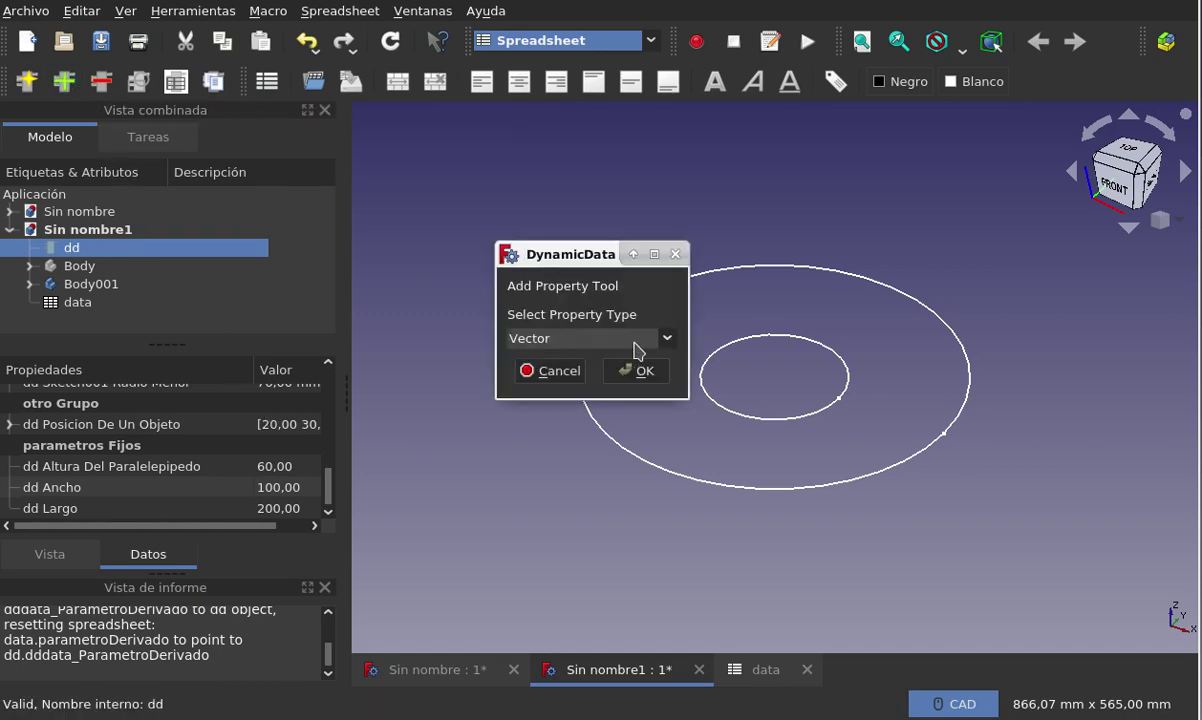
left_click(668, 340)
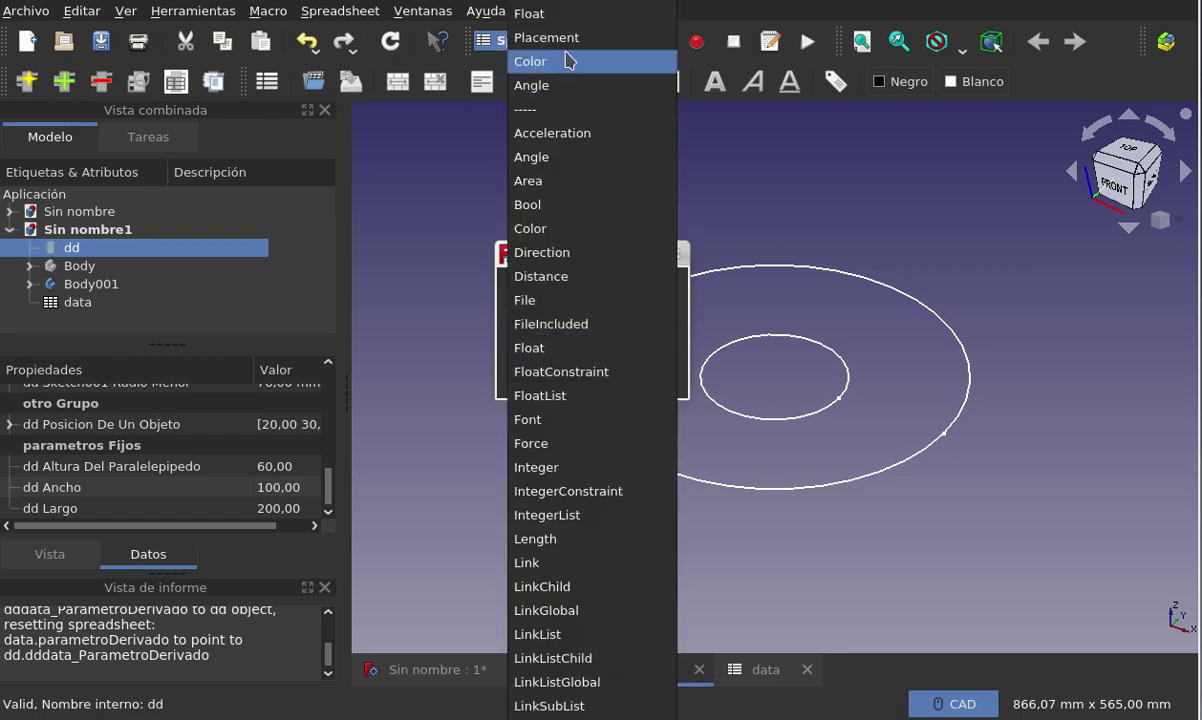
left_click(565, 13)
left_click(605, 342)
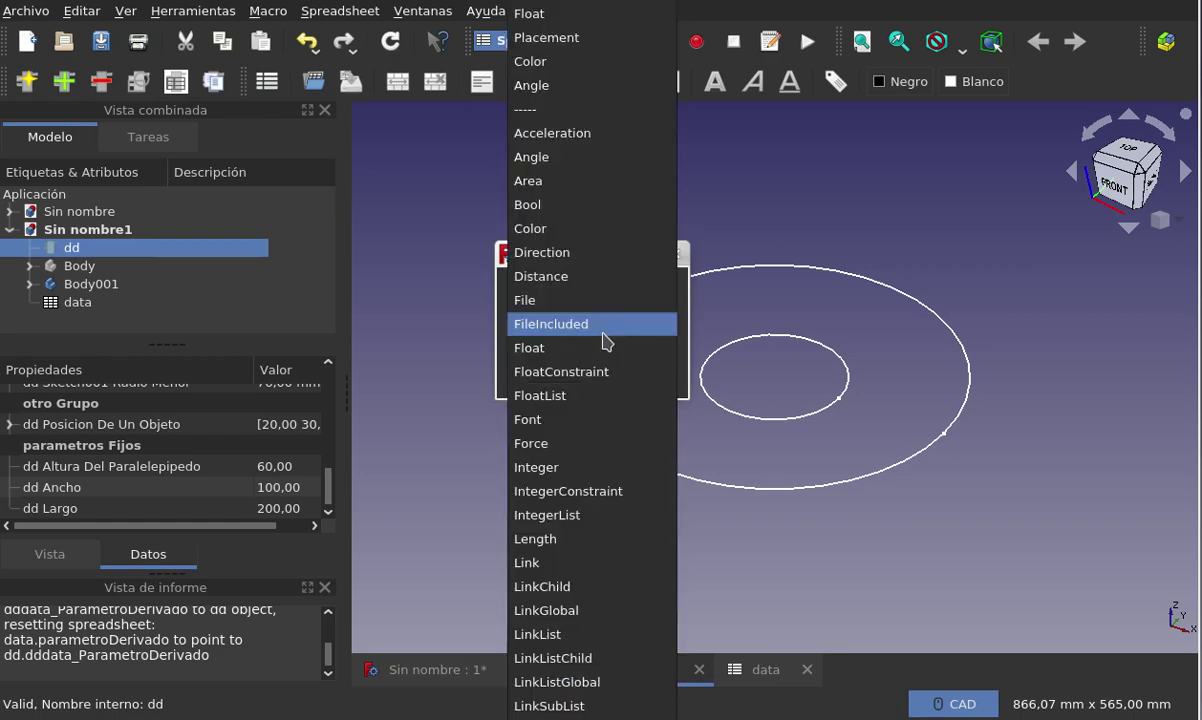
left_click(915, 182)
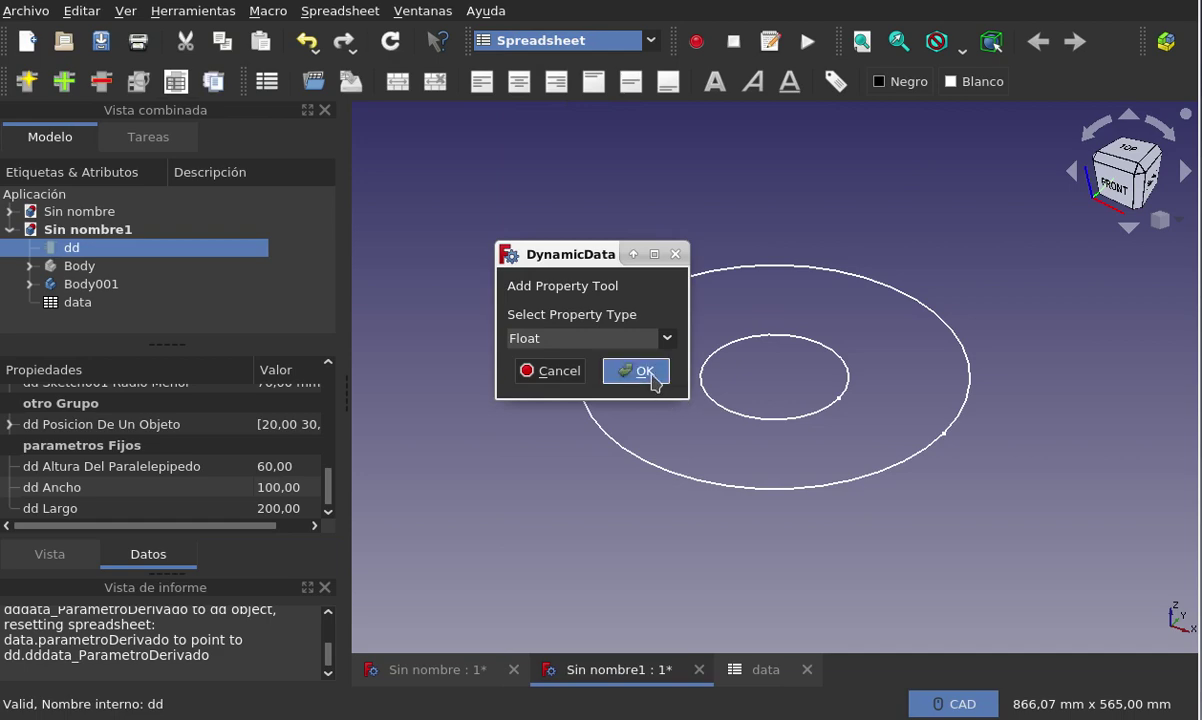
left_click(640, 372)
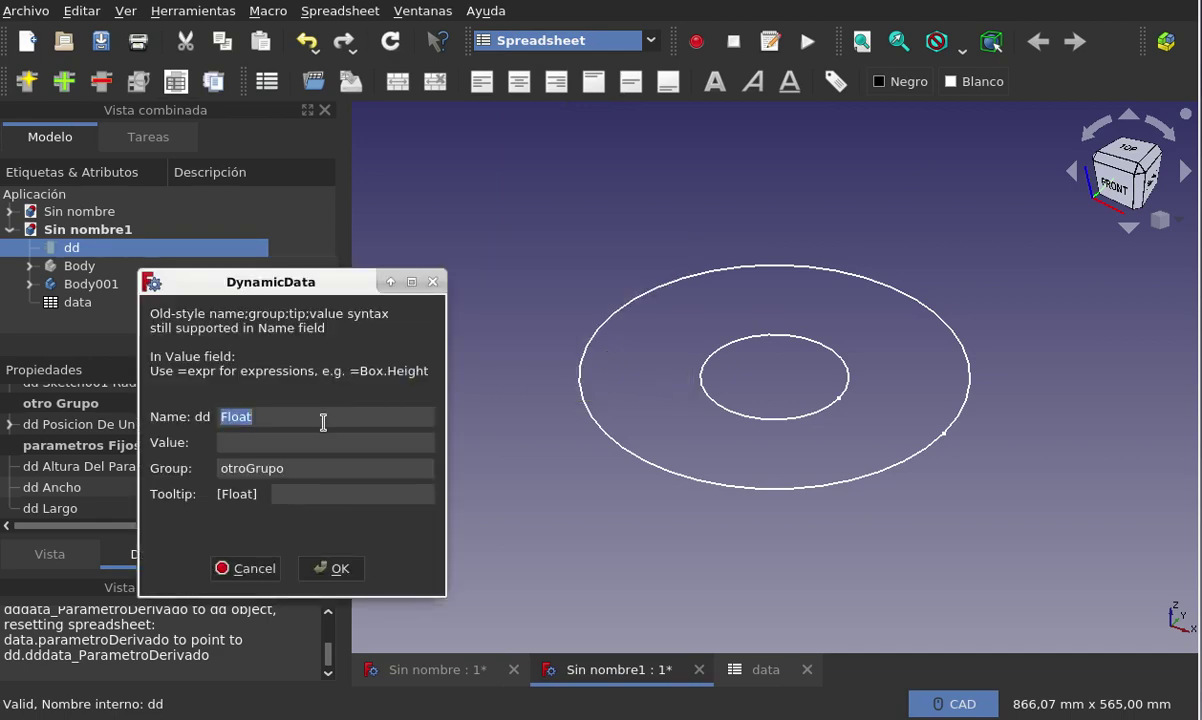
type("alturaDelCilindro")
left_click(306, 448)
type("40")
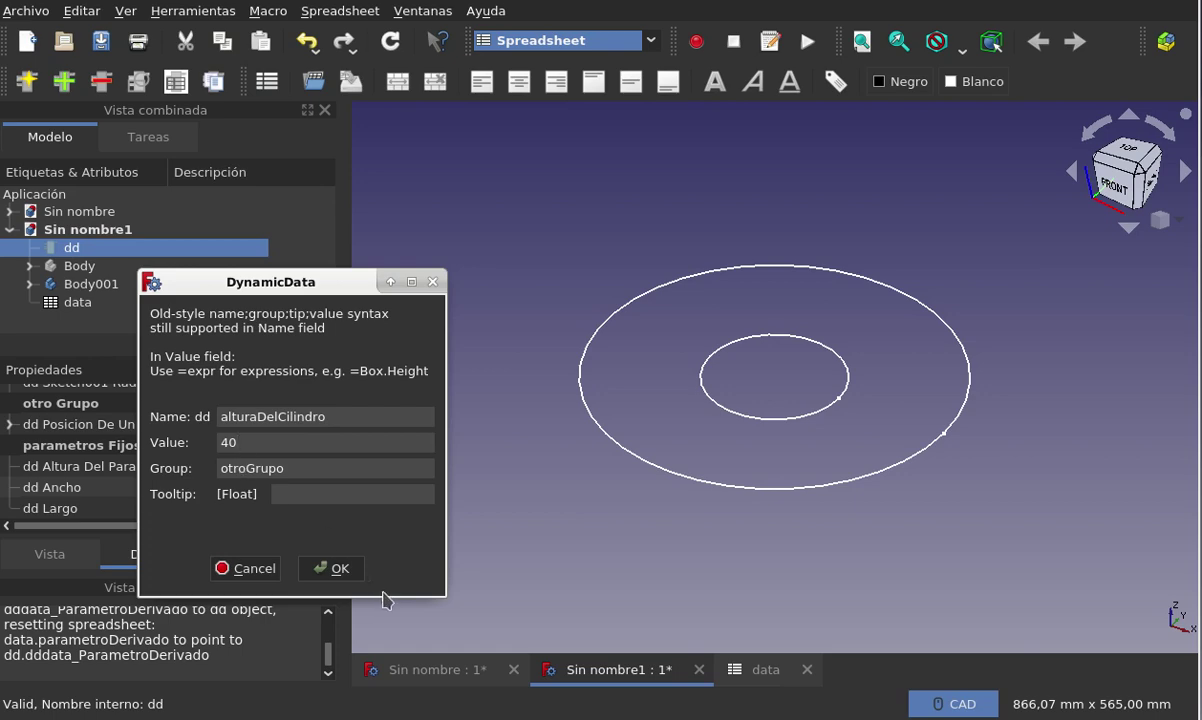
left_click(336, 568)
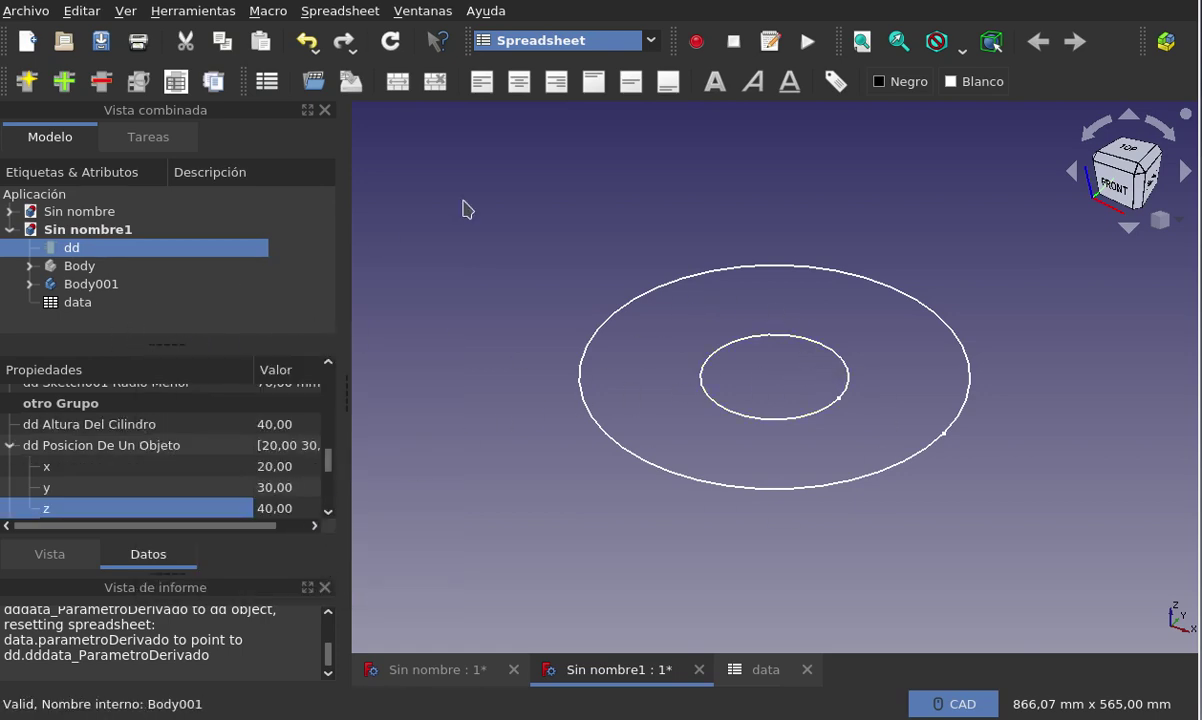
In Part Design, make Body001 the active body and select the ring sketch Sketch001
left_click(650, 41)
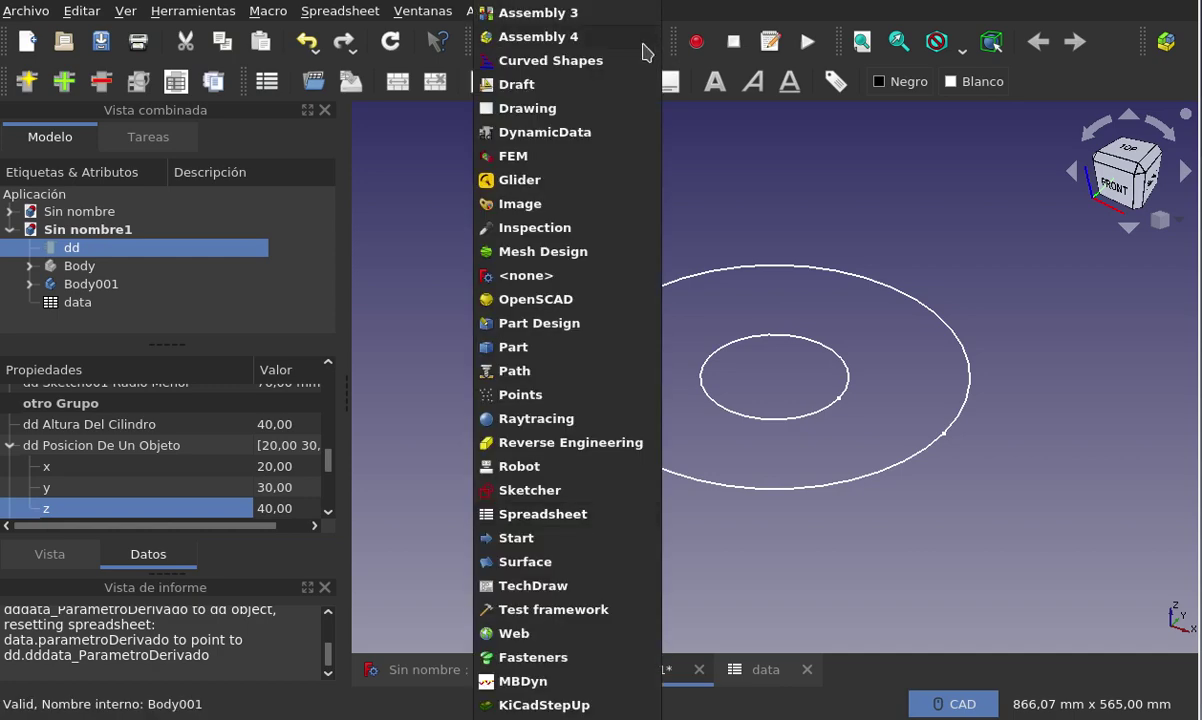
left_click(545, 322)
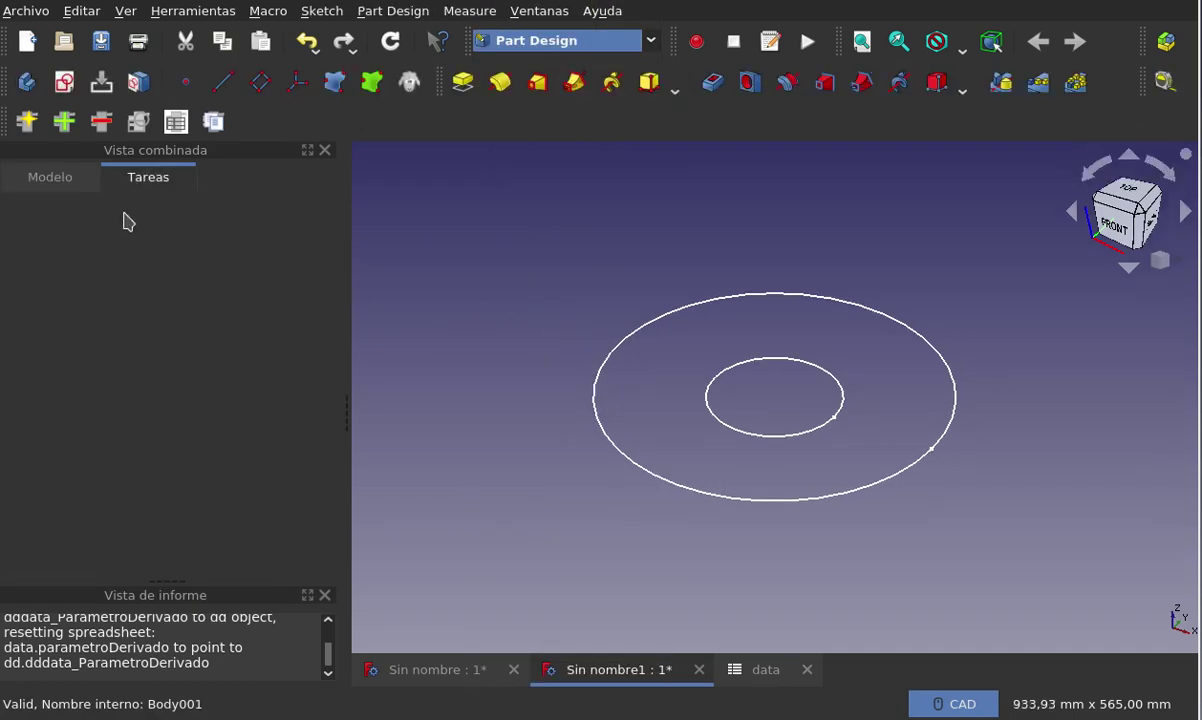
left_click(65, 180)
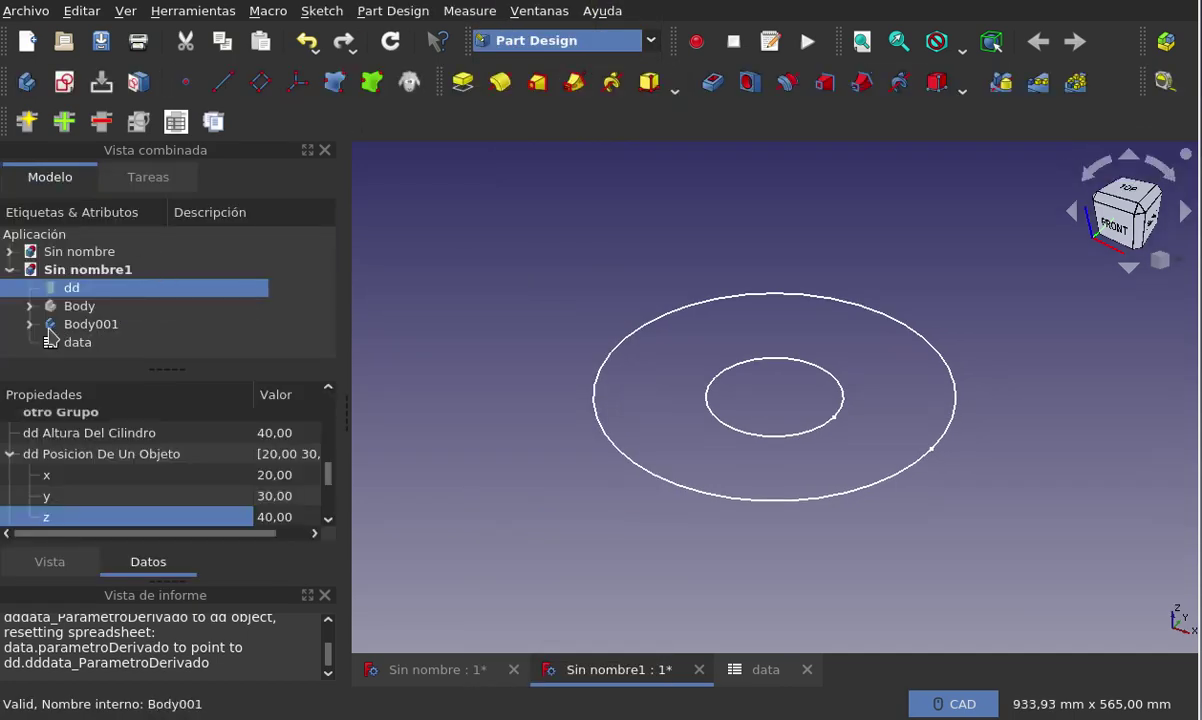
left_click(29, 324)
scroll(75, 305, "down", 1)
left_click(116, 328)
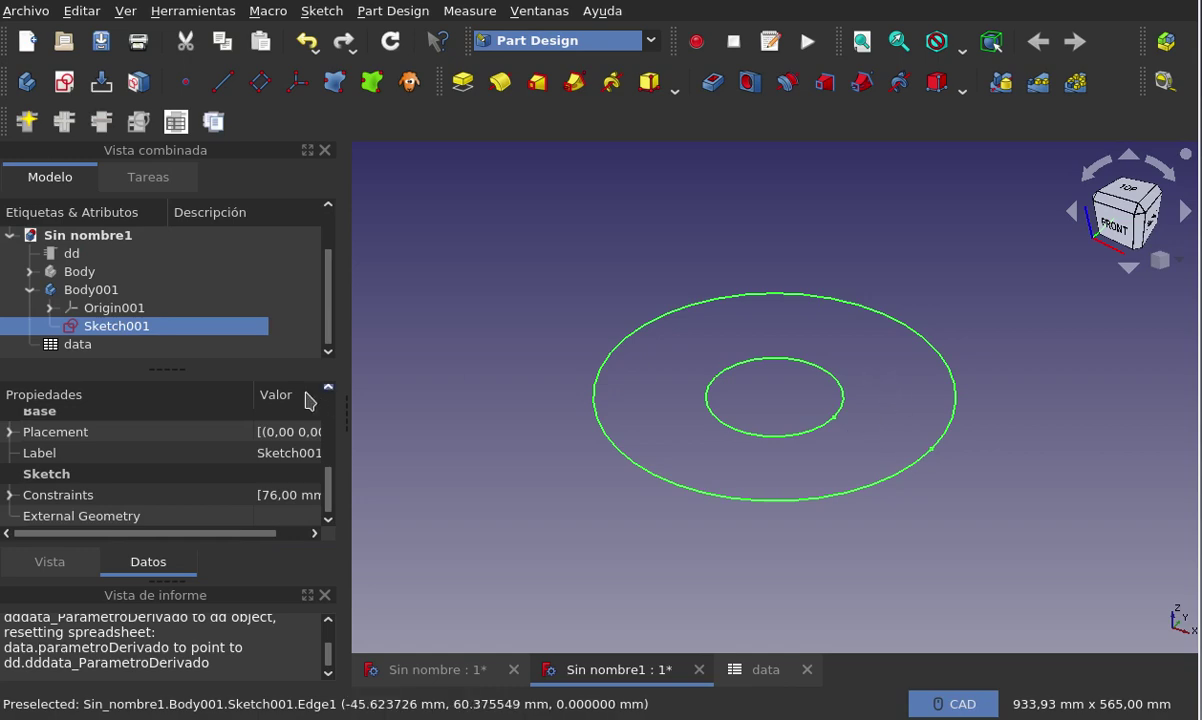
left_click(106, 292)
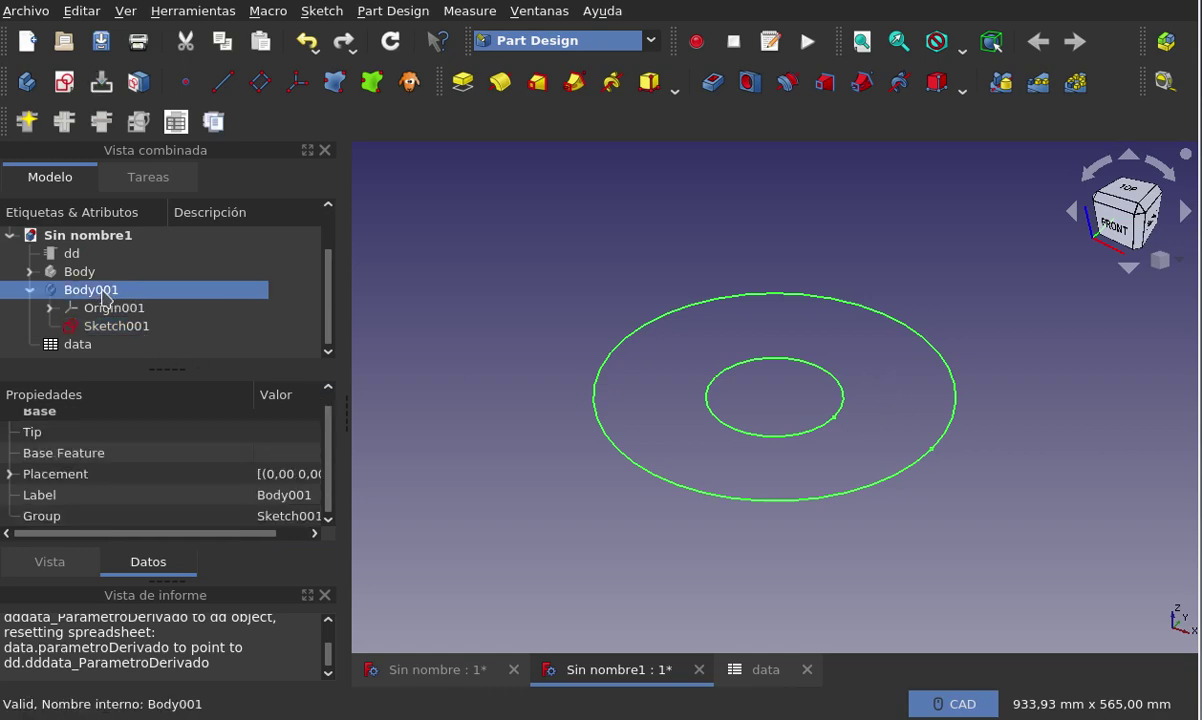
double_click(103, 292)
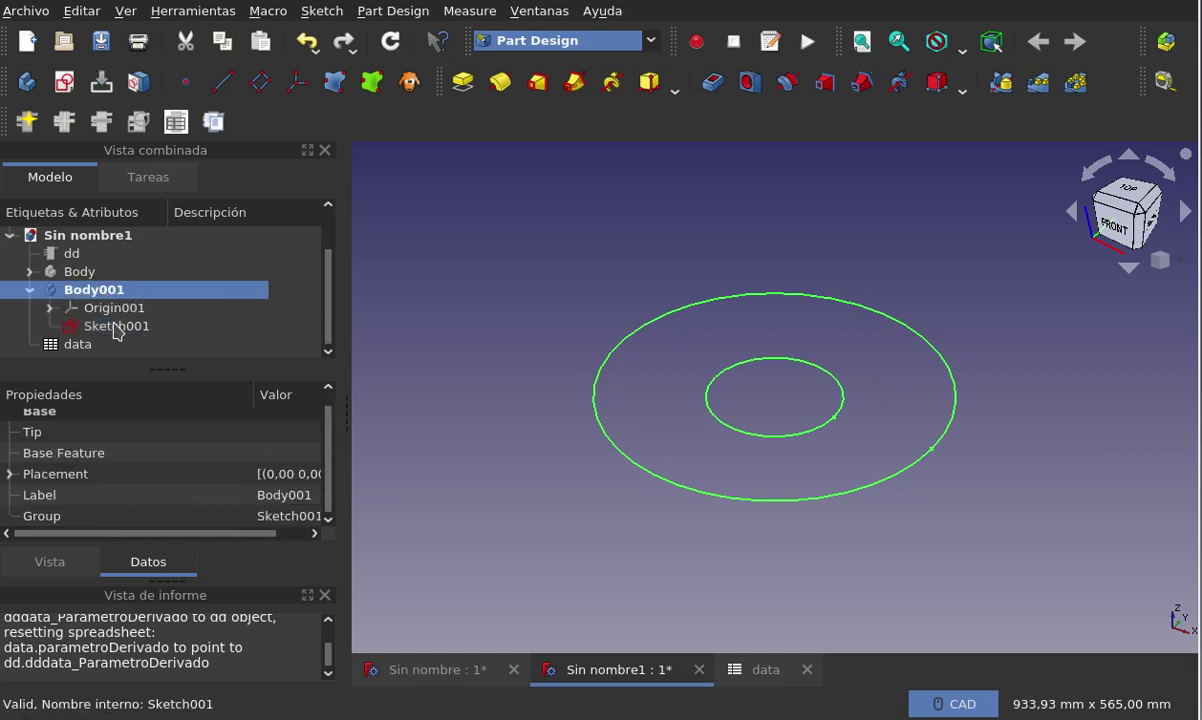
left_click(117, 327)
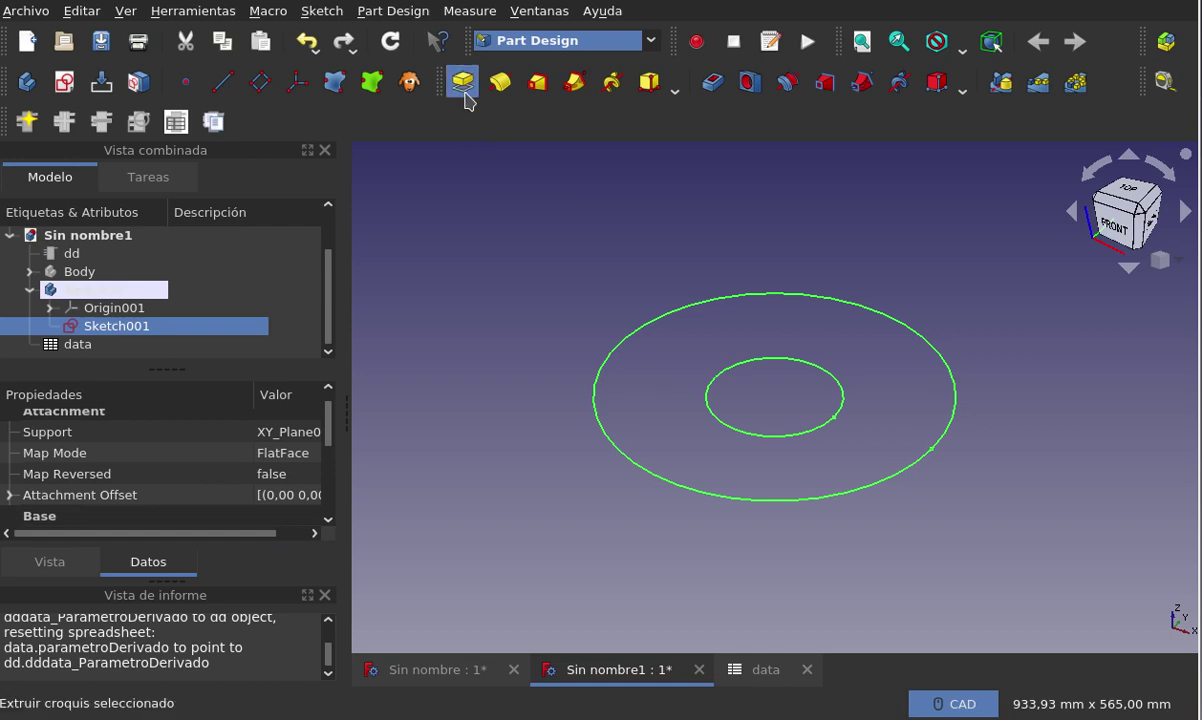
Pad Sketch001 with its length driven by the expression dd.ddAlturaDelCilindro (40 mm)
left_click(464, 93)
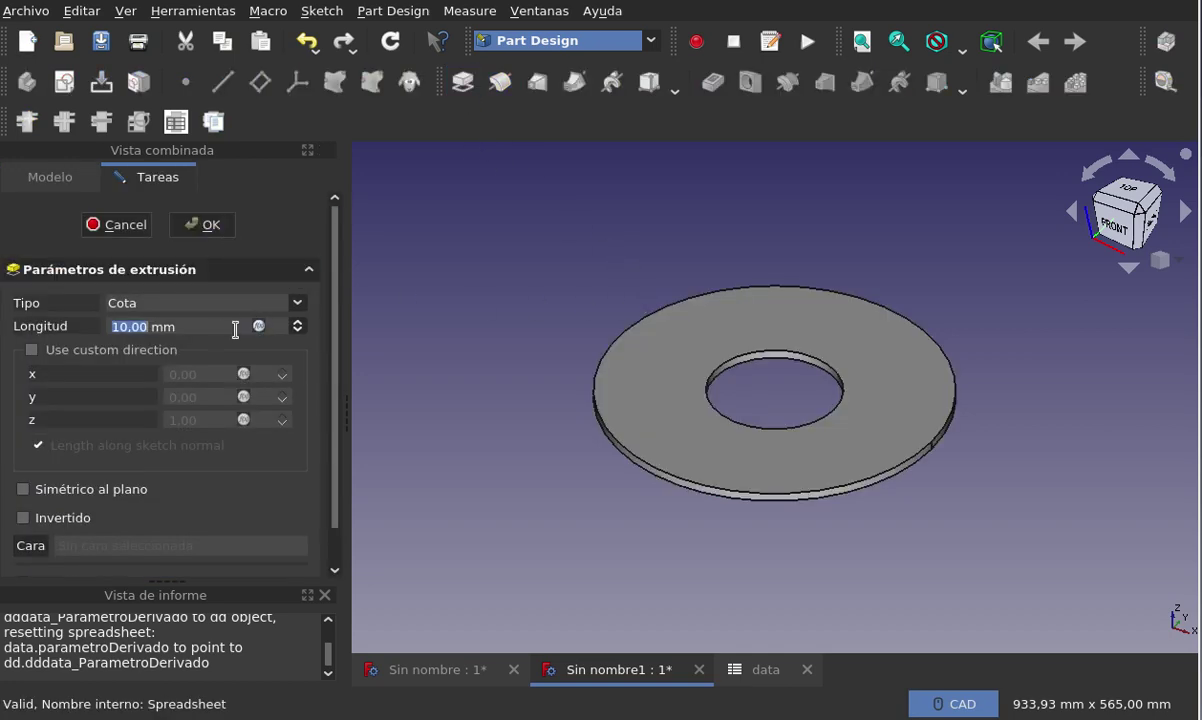
left_click(259, 327)
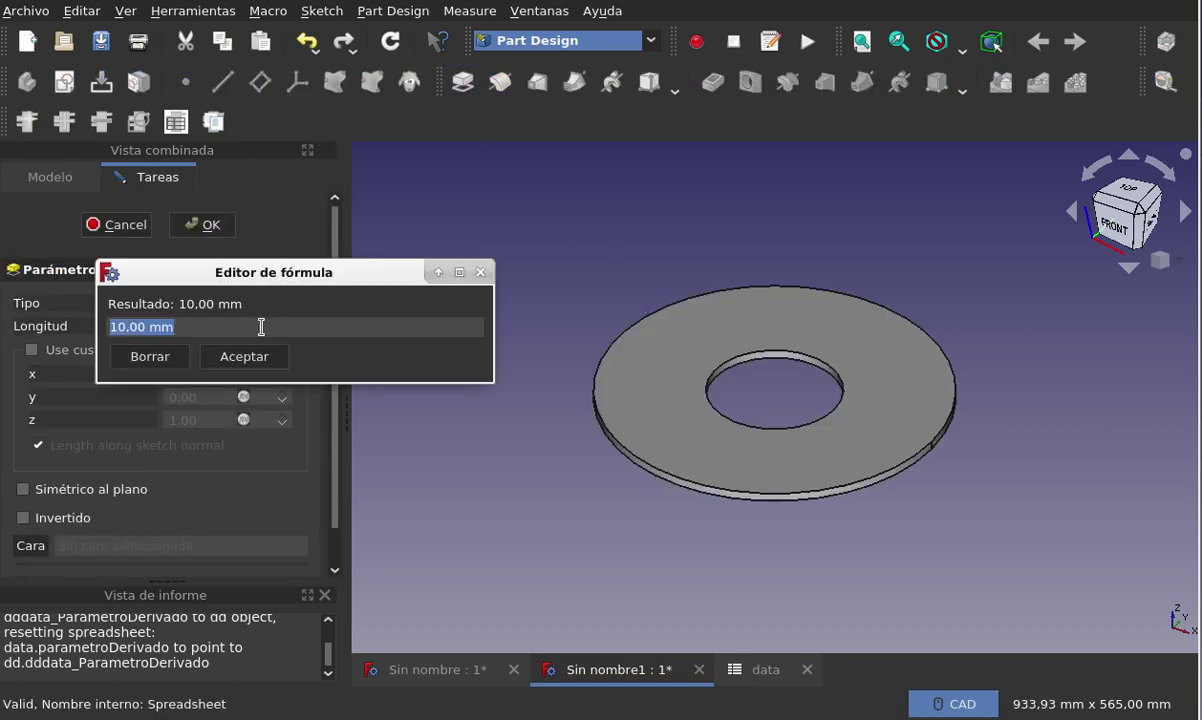
type("dd")
left_click(152, 342)
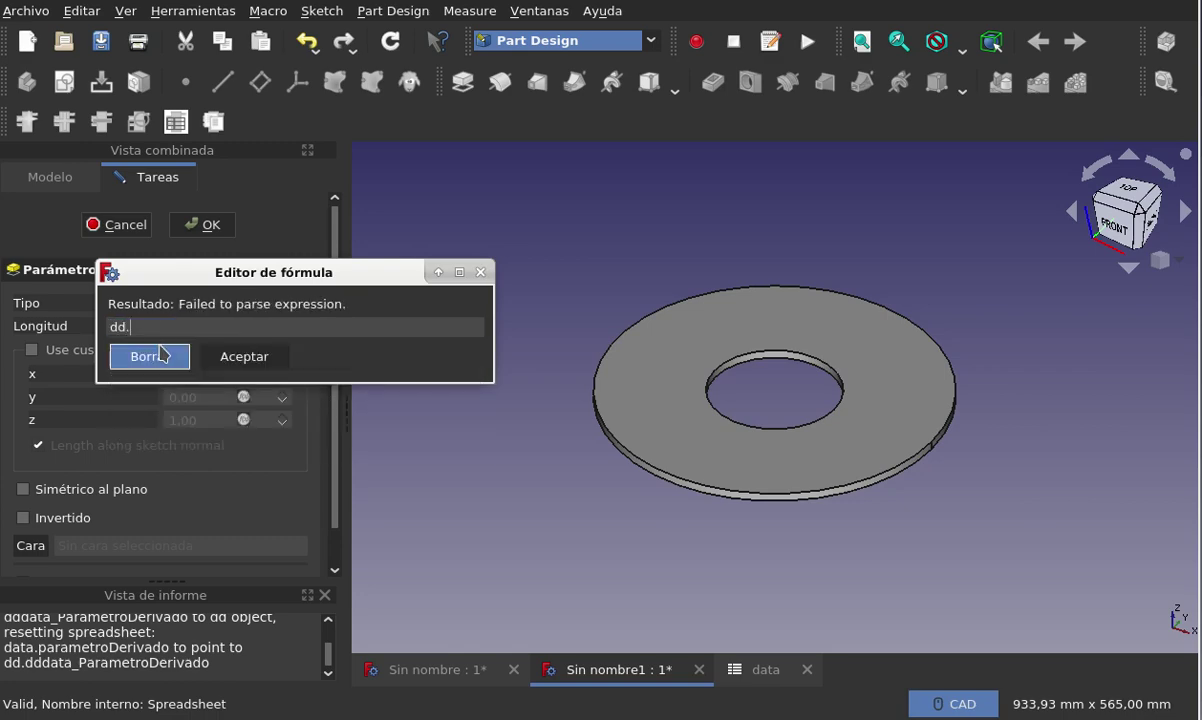
type("al")
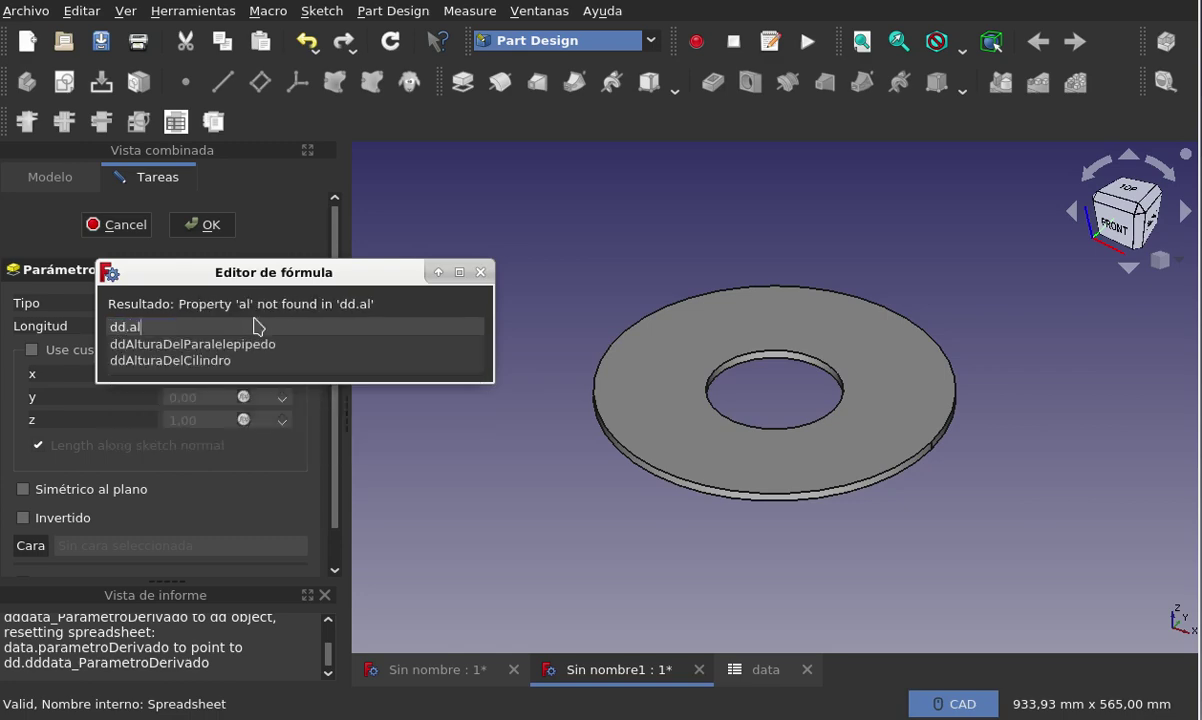
left_click(172, 362)
left_click(240, 352)
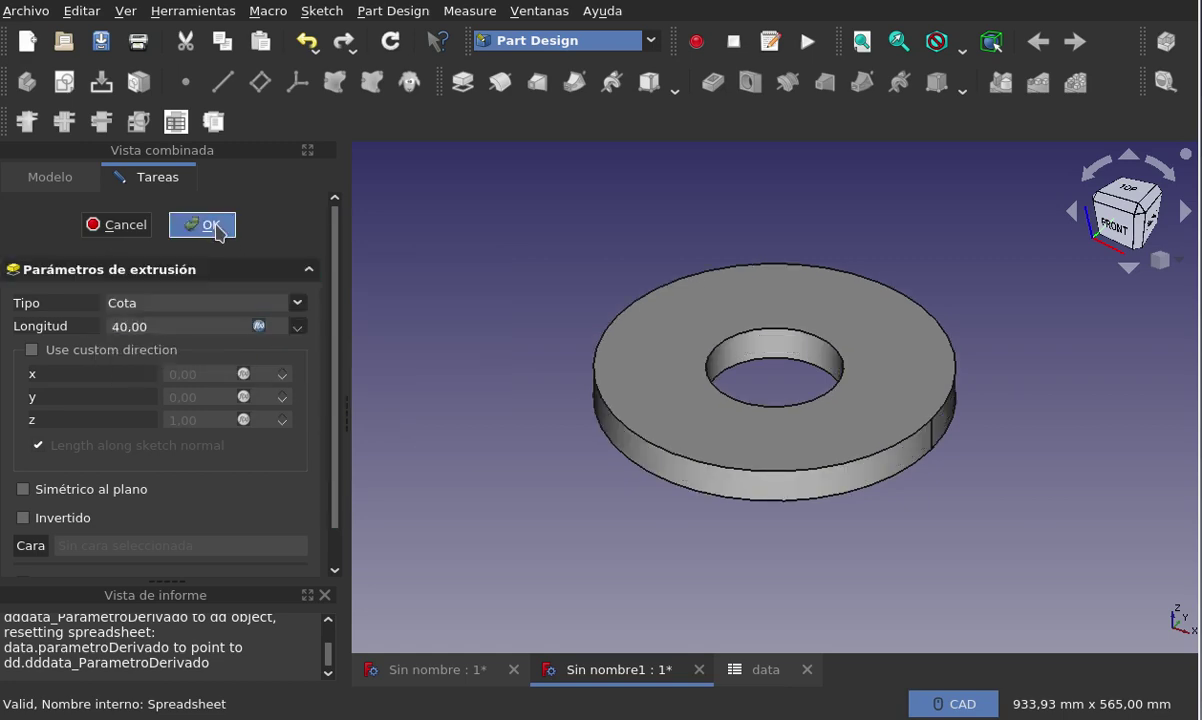
left_click(212, 226)
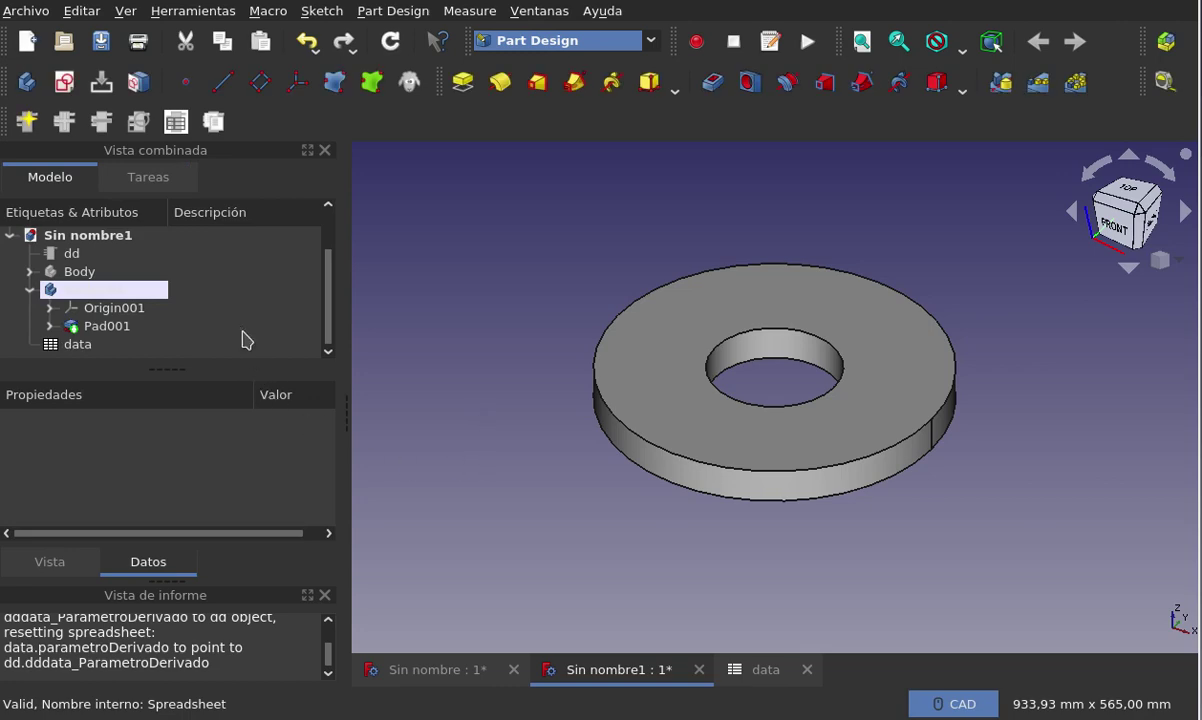
Change dd's Altura Del Cilindro from 40 to 80 and view the taller ring pad
left_click(92, 254)
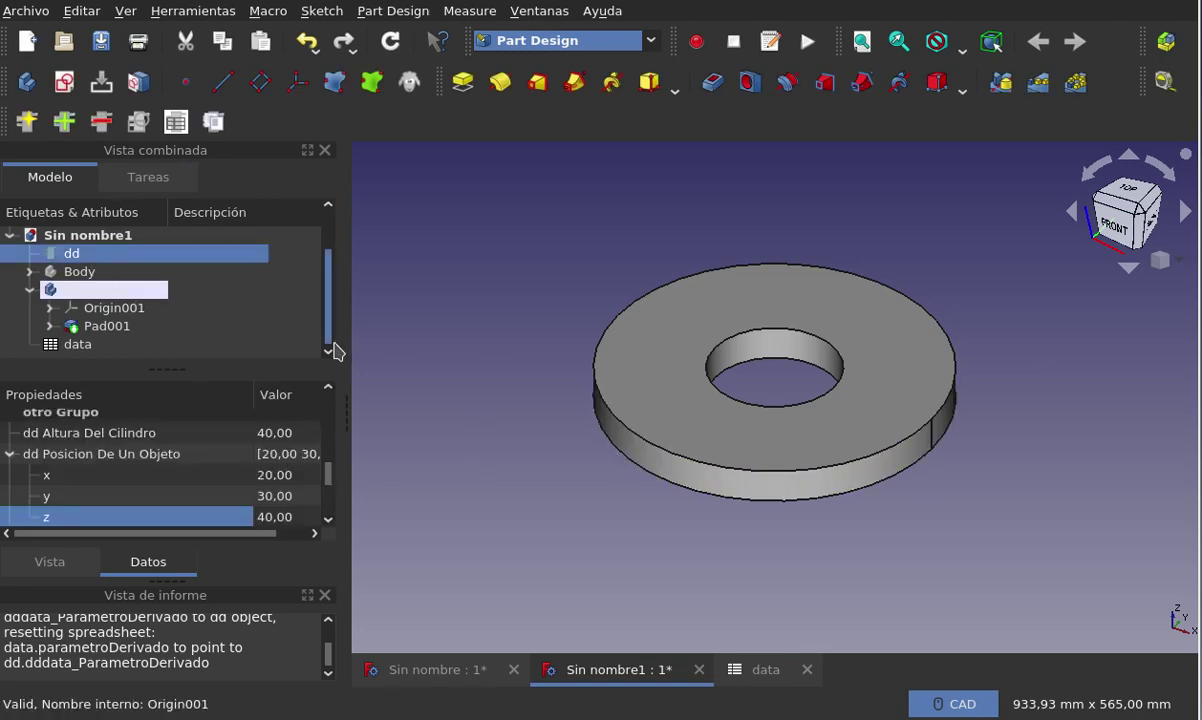
left_click(287, 517)
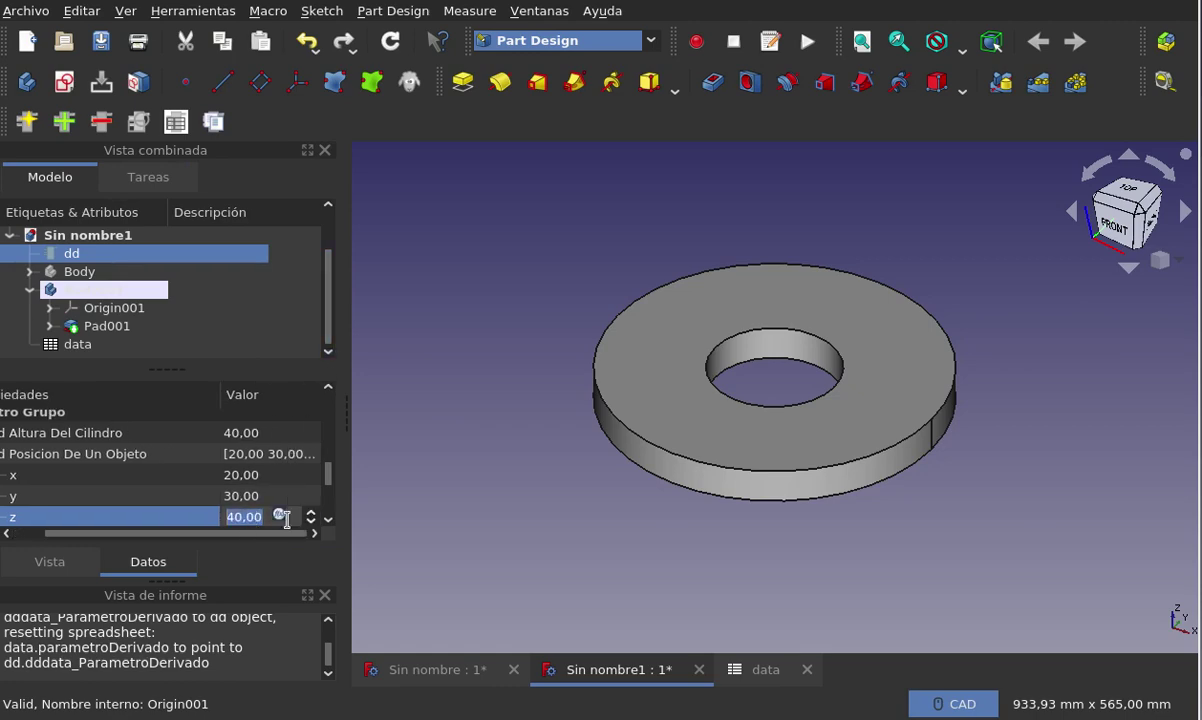
left_click(238, 518)
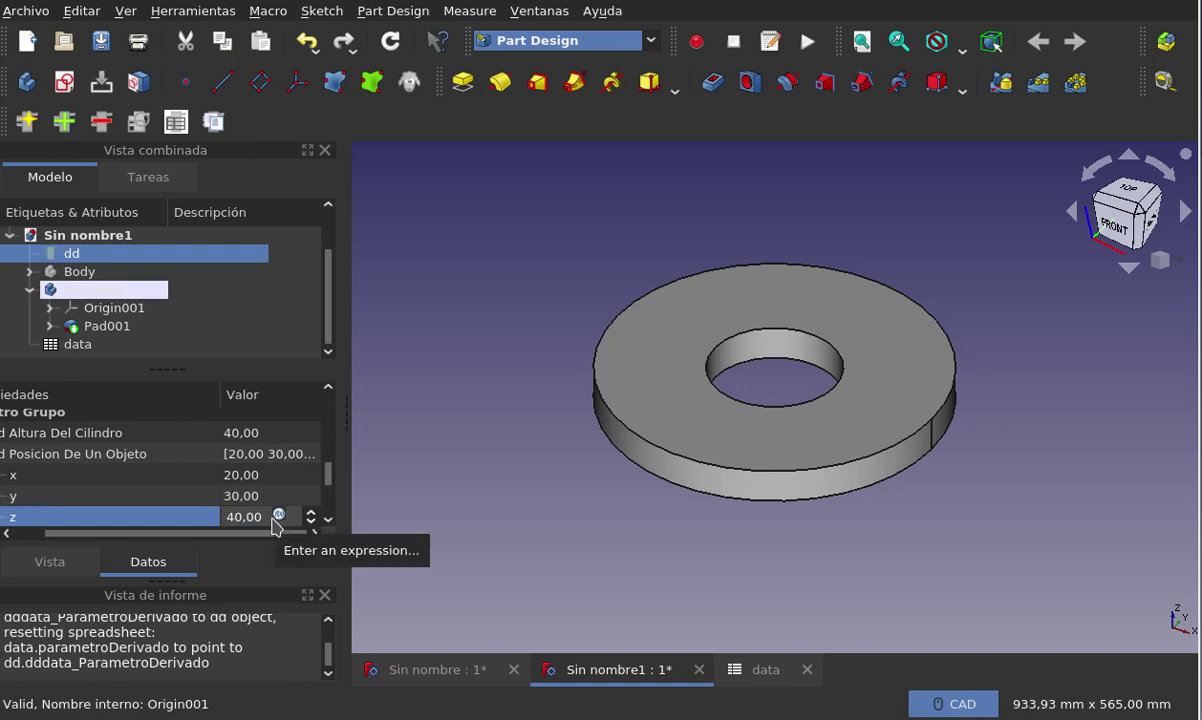
left_click(134, 454)
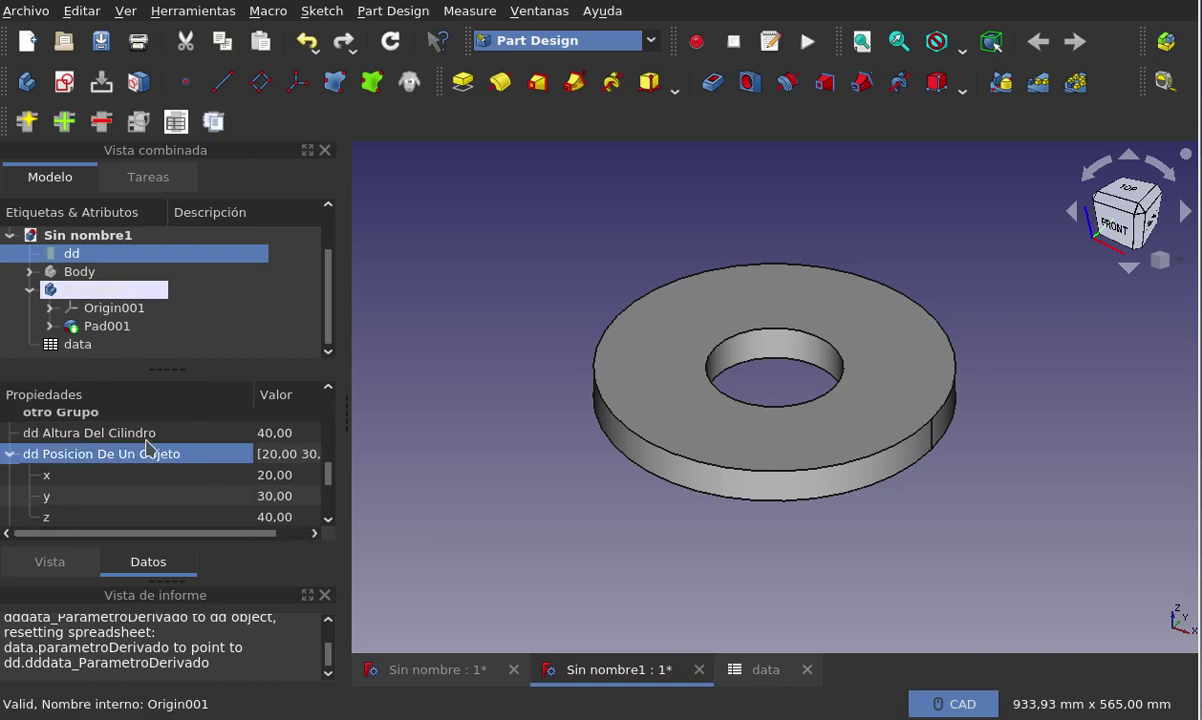
left_click(264, 442)
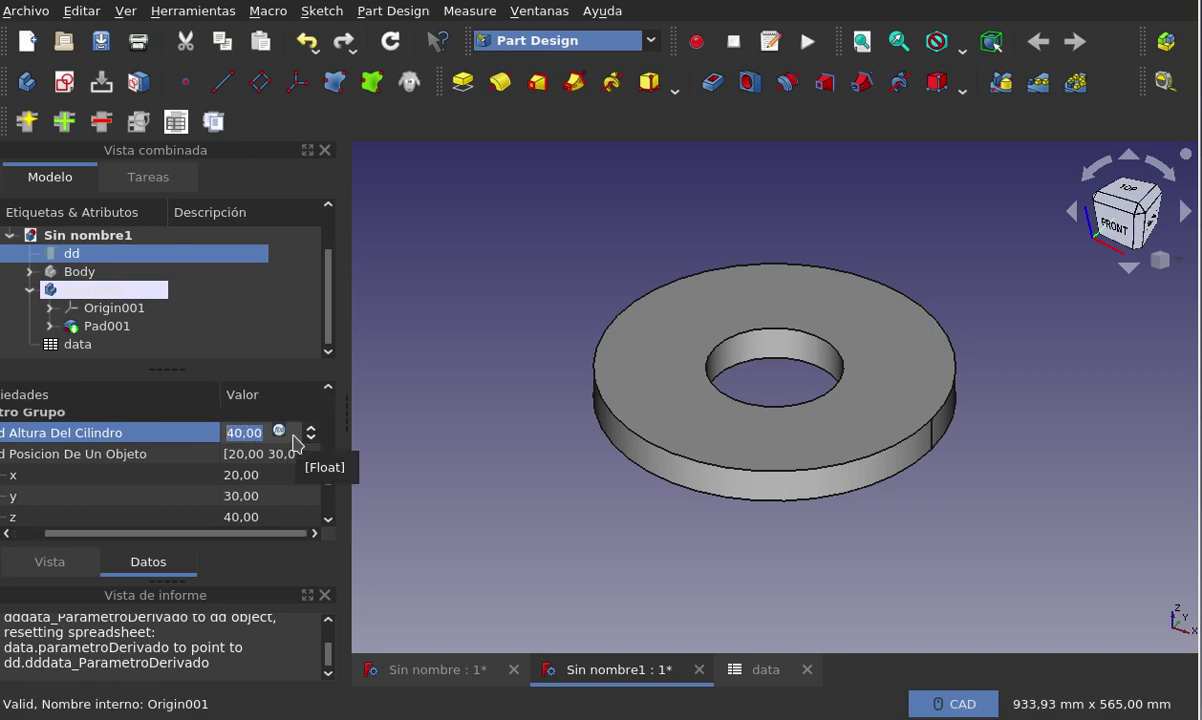
type("80")
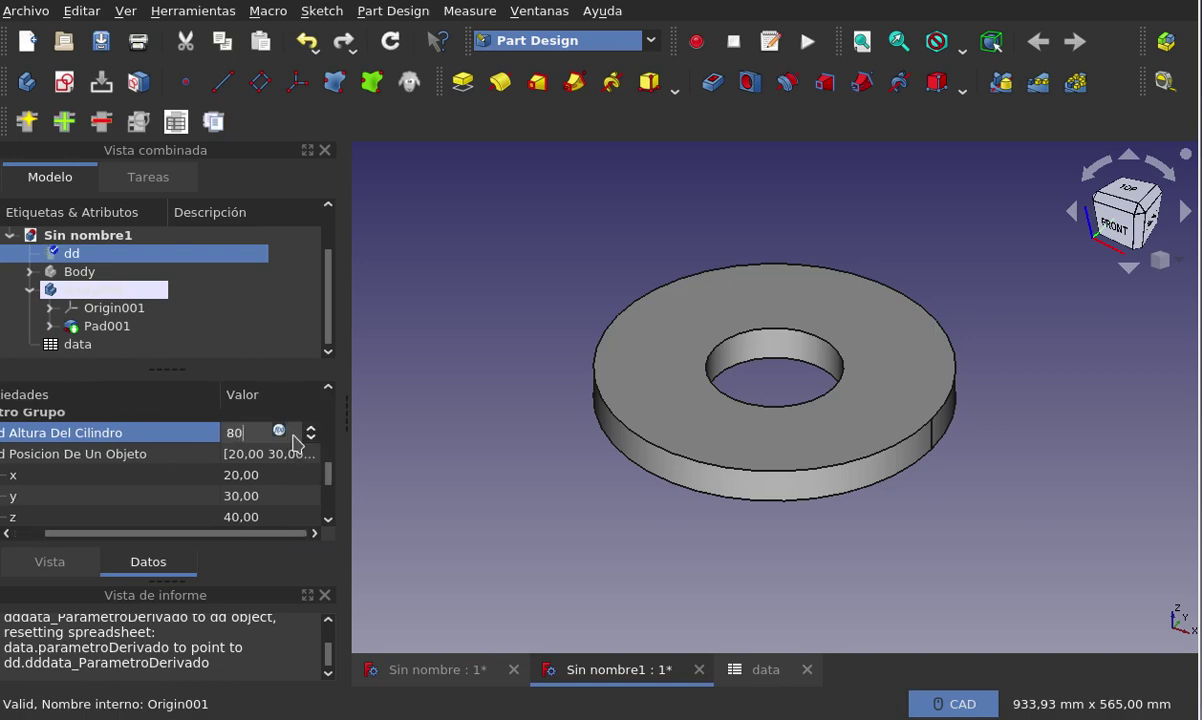
key("Return")
left_click(541, 502)
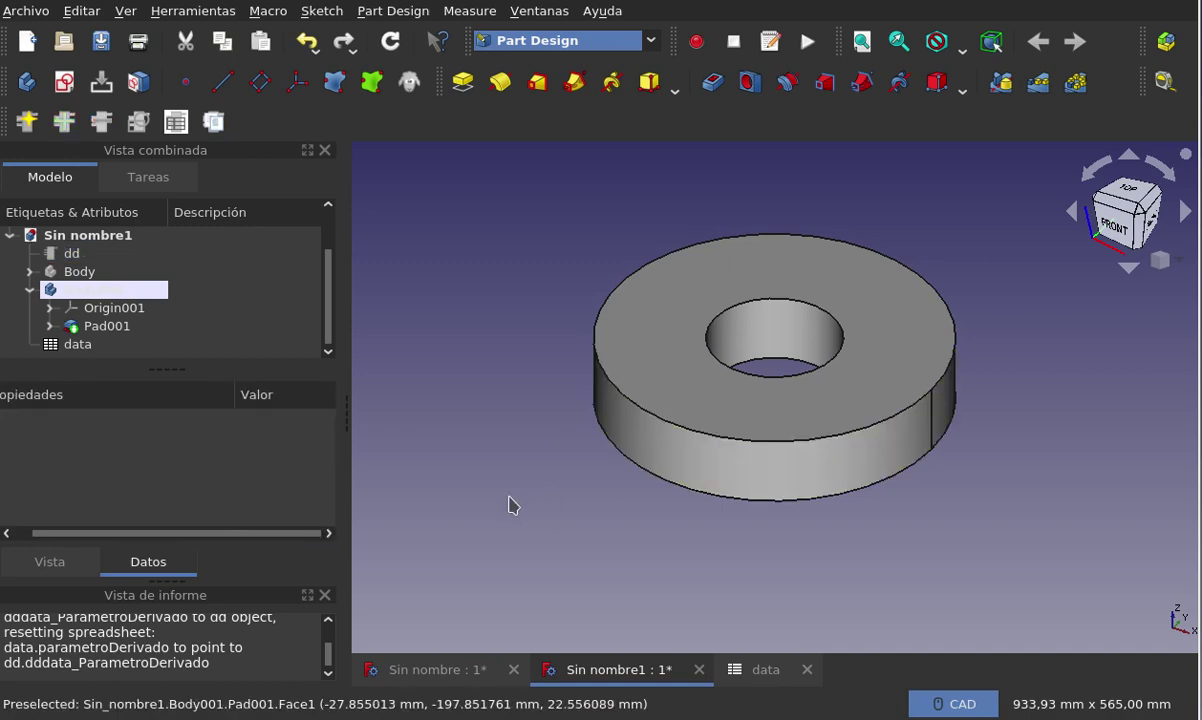